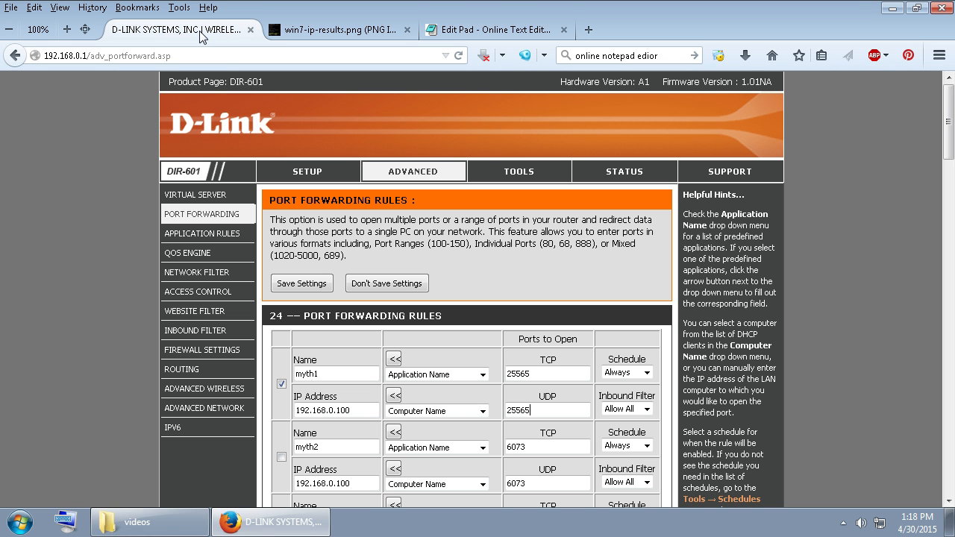
Step: Find Command Prompt with the Windows program search and run it as administrator
click(202, 31)
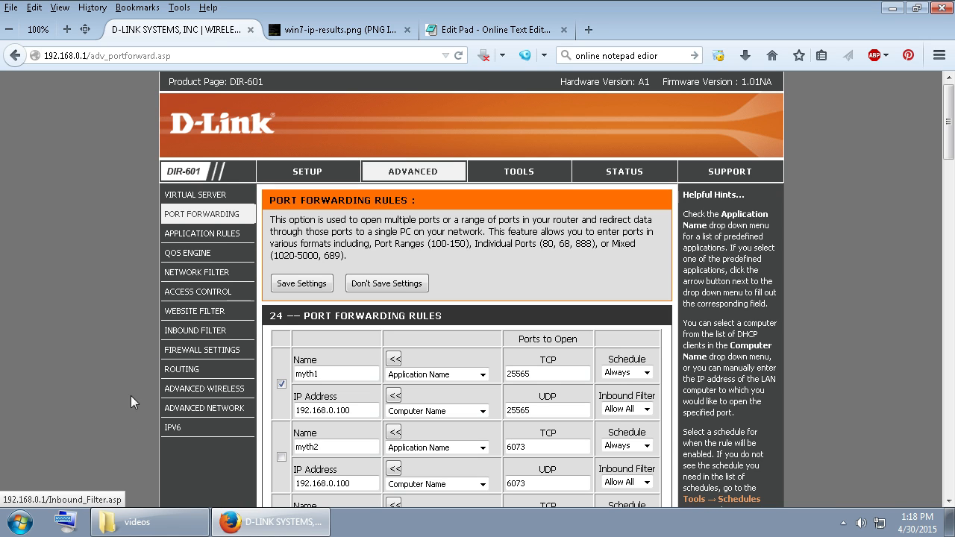
click(16, 527)
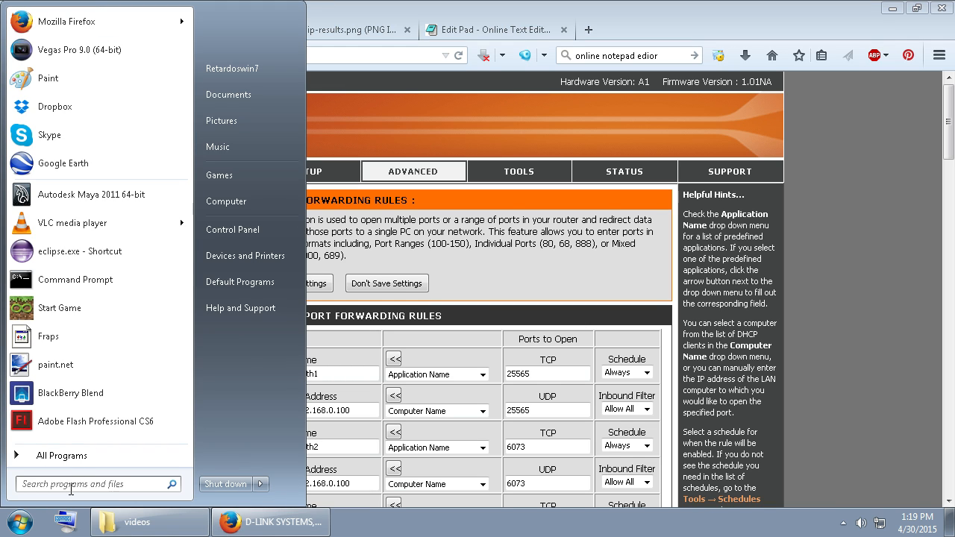
click(71, 489)
text(cmd)
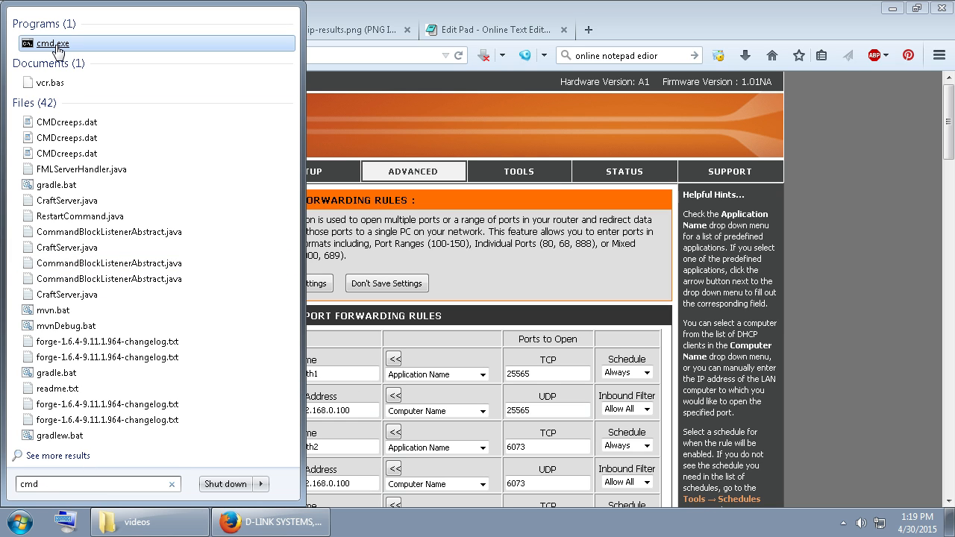
key(BackSpace)
key(BackSpace)
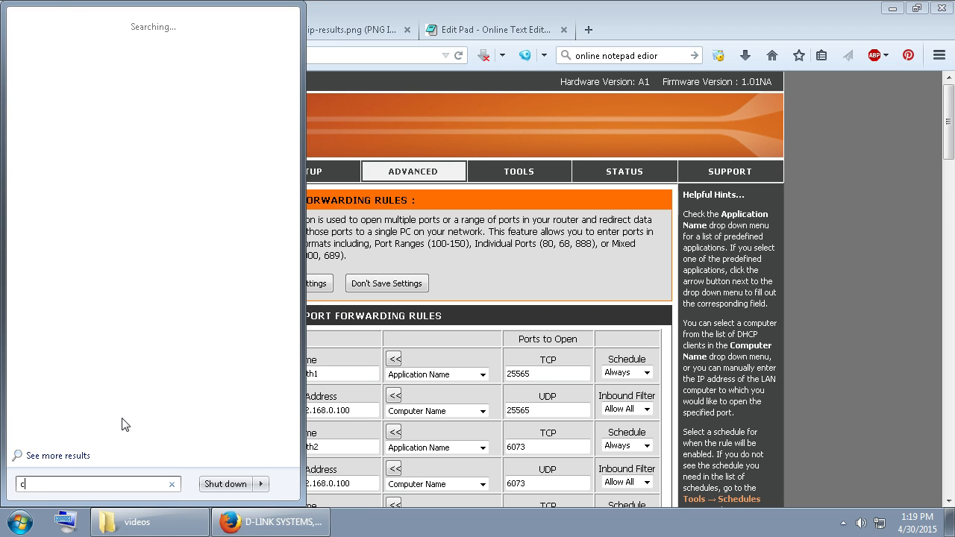
text(omman)
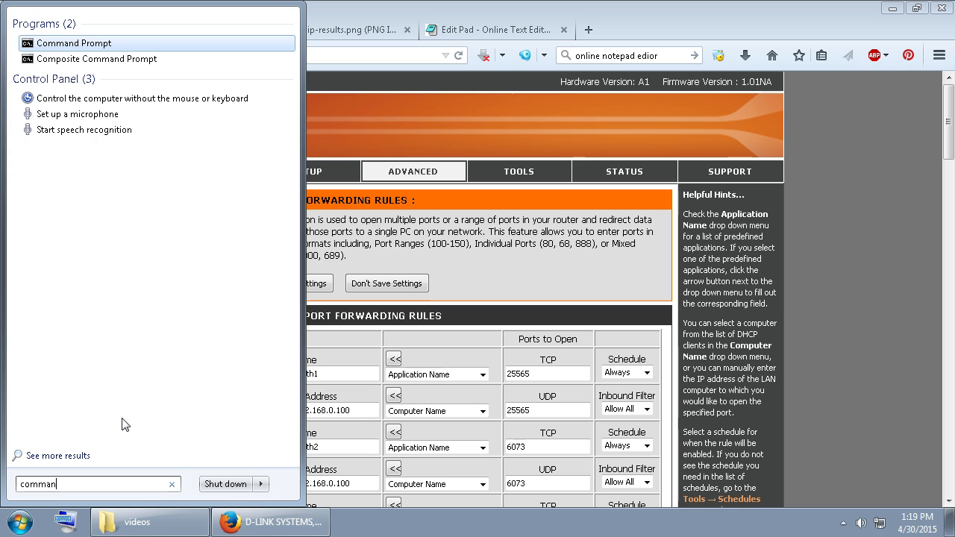
right_click(62, 49)
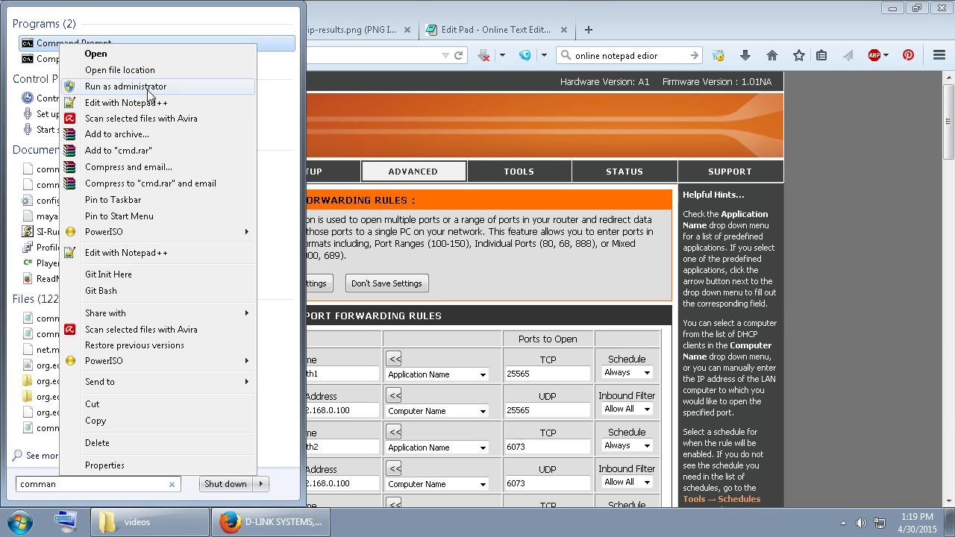
click(138, 87)
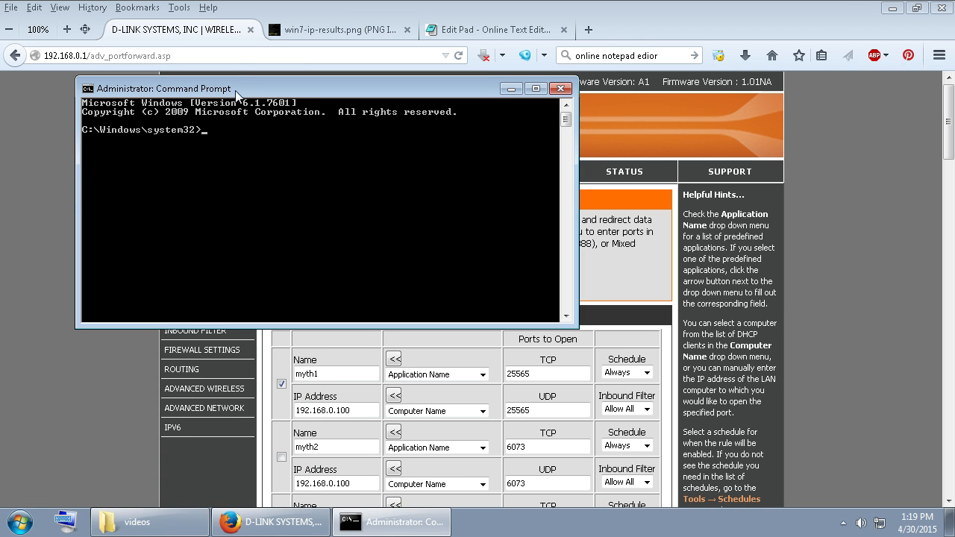
Step: Enter the command ipconfig/all in Command Prompt without running it and view the sample output in win7-ip-results.png
drag(240, 88, 624, 170)
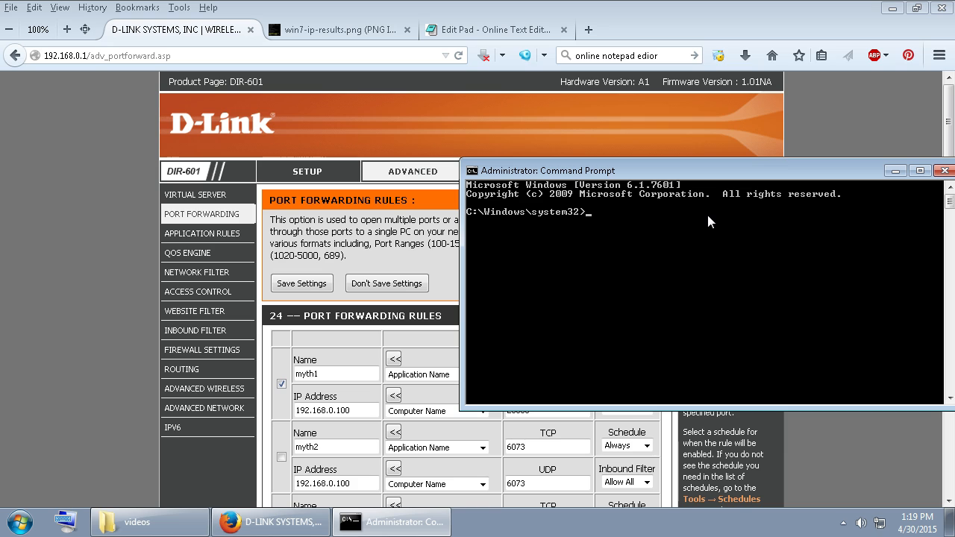
text(ipconfig/all)
click(340, 31)
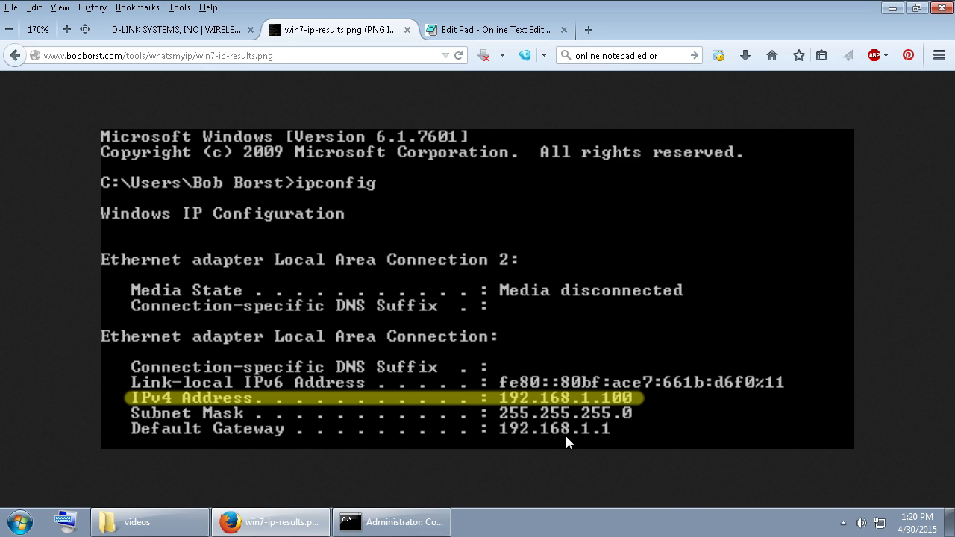
Step: Enter the router address 192.168.0.1 in a new browser tab, checking the default gateway in the sample ipconfig image
click(589, 29)
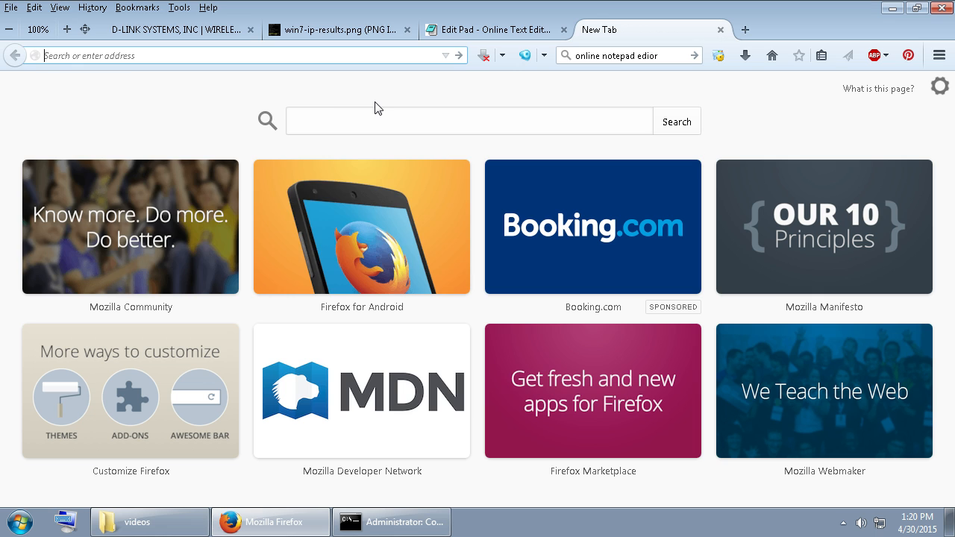
text(192.16)
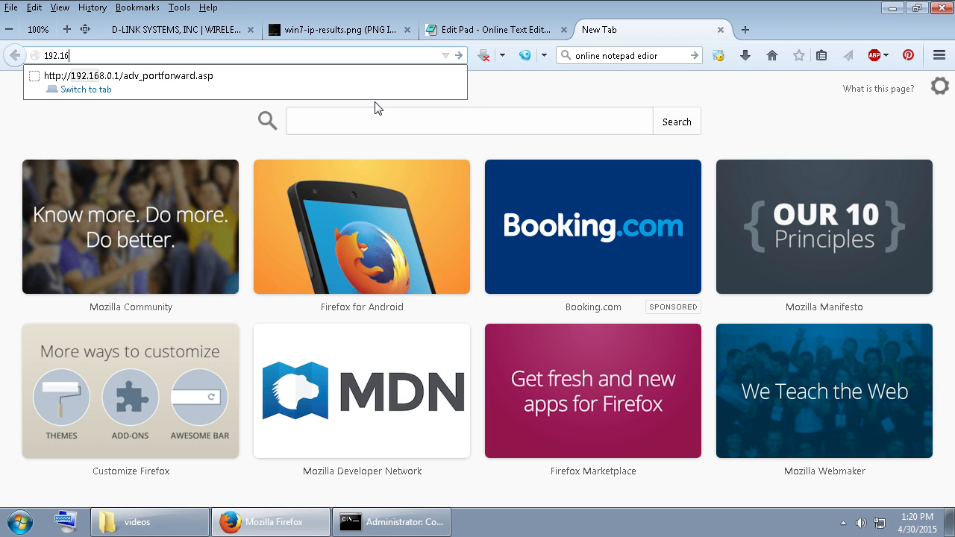
text(8.0.1)
click(336, 30)
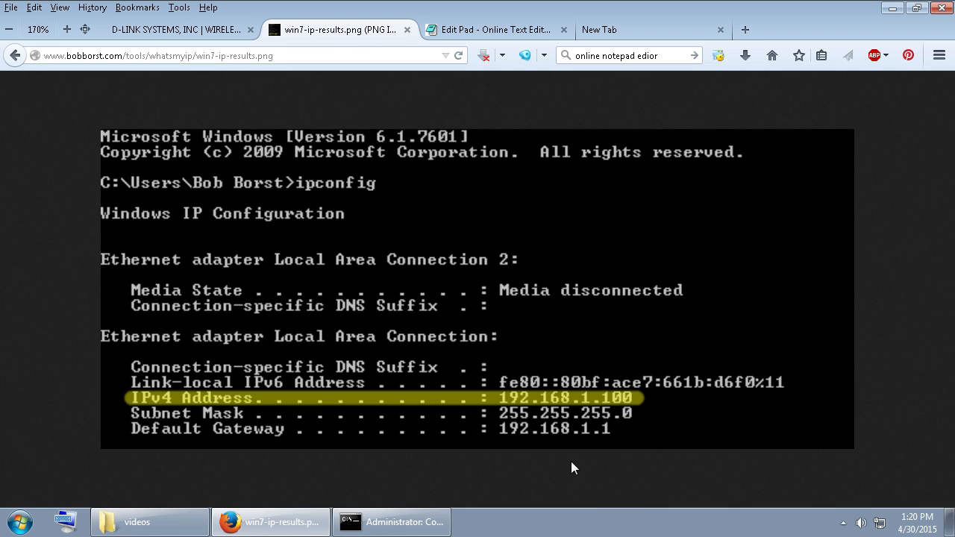
click(597, 30)
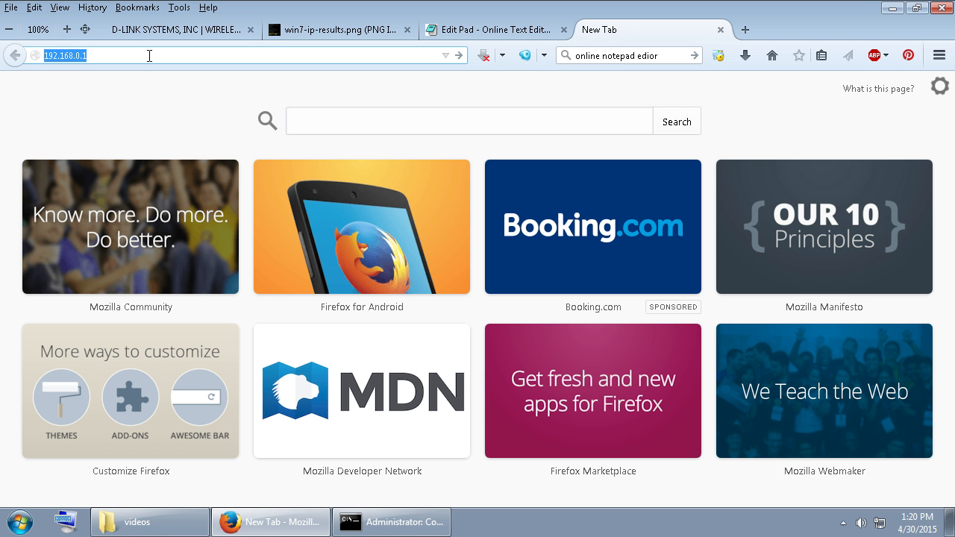
click(606, 58)
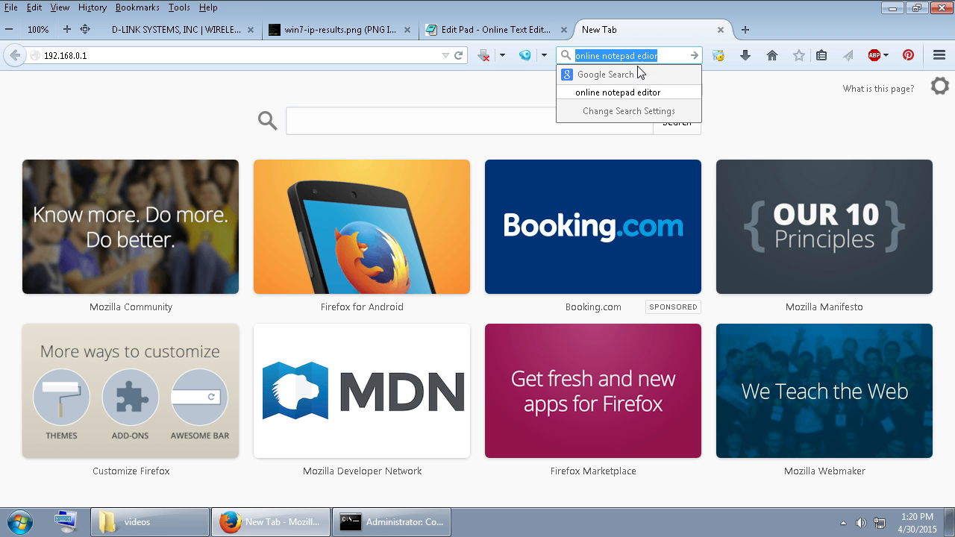
click(350, 55)
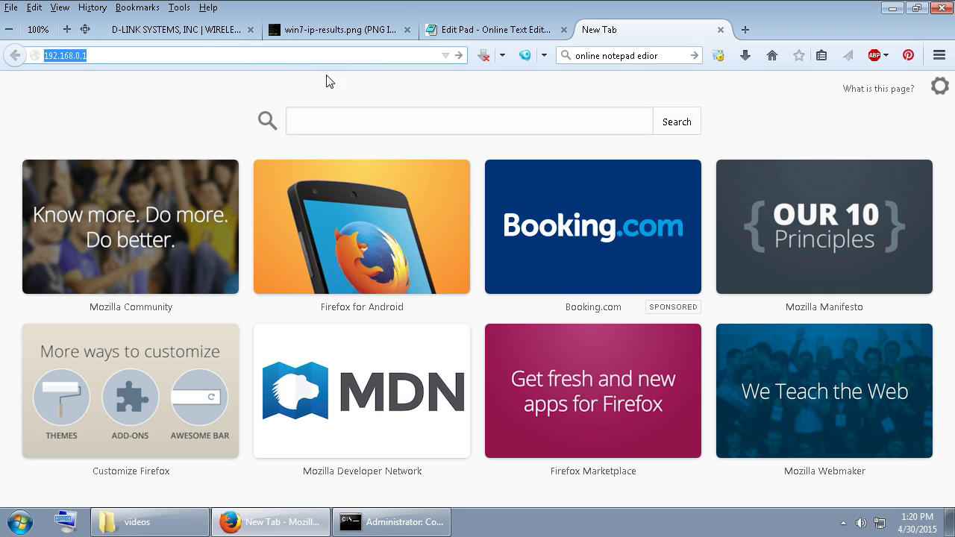
Step: Abandon the unsaved router changes by going to the Setup section, and reopen the Port Forwarding rules in the Advanced section
click(195, 36)
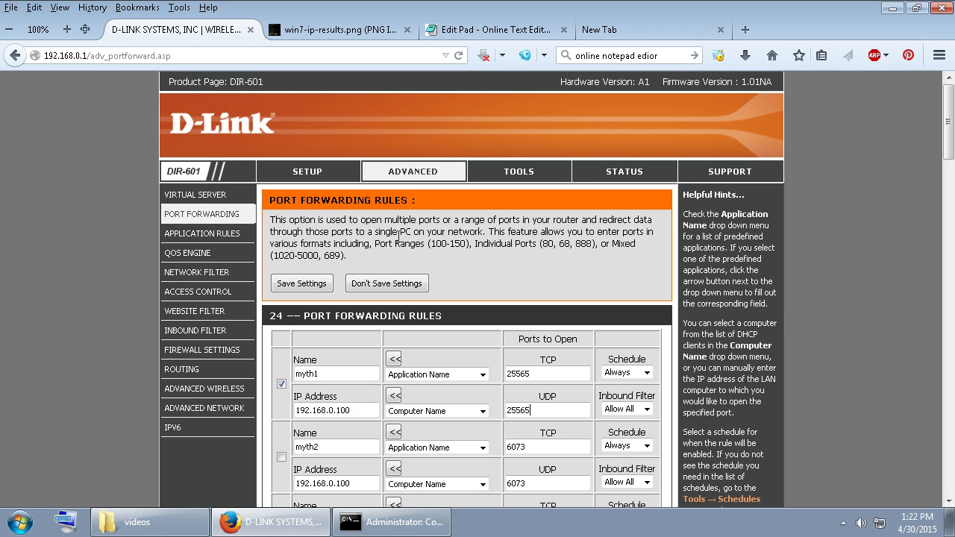
click(321, 178)
click(567, 267)
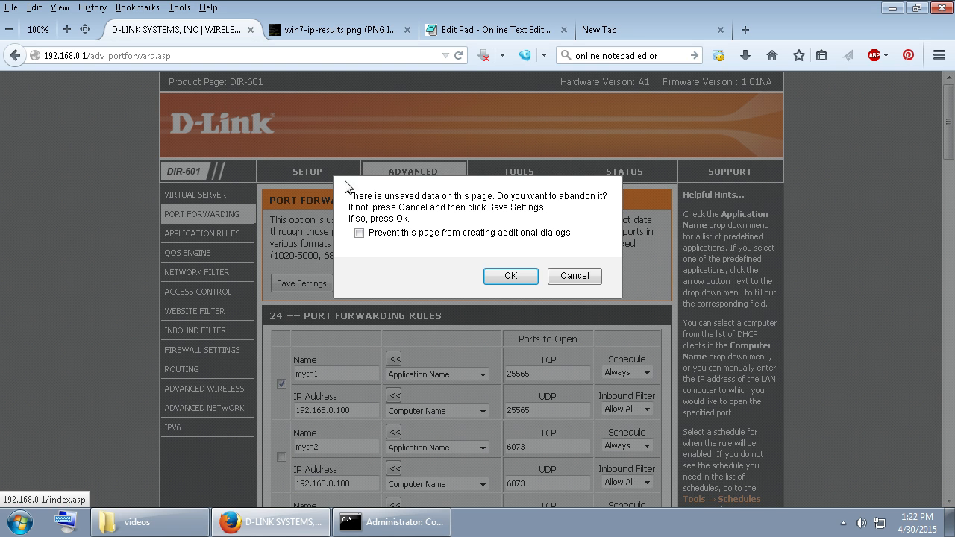
click(512, 275)
click(480, 292)
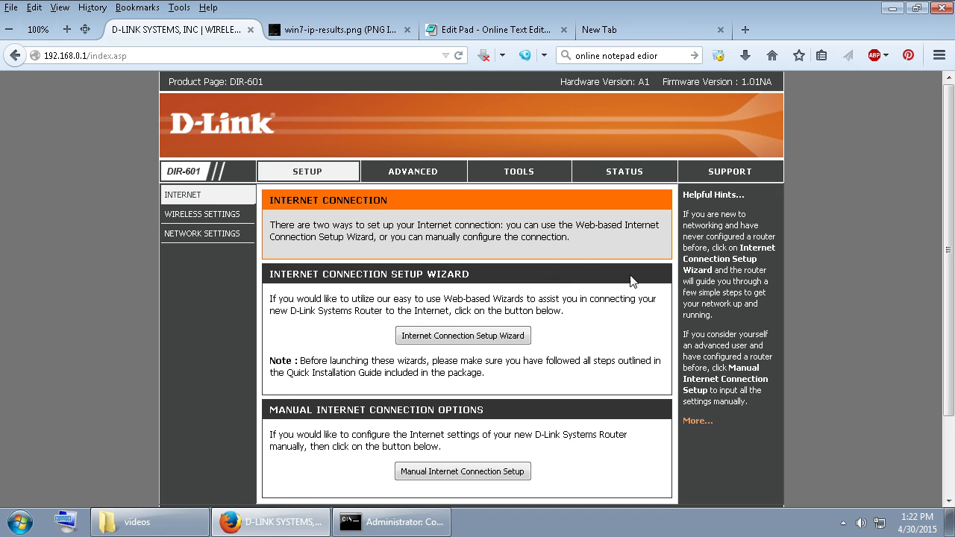
click(433, 174)
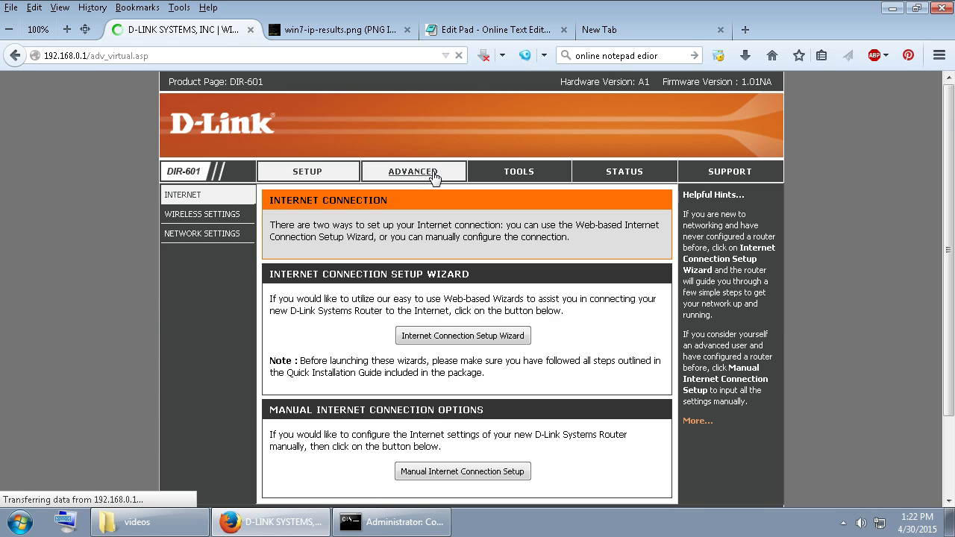
click(225, 224)
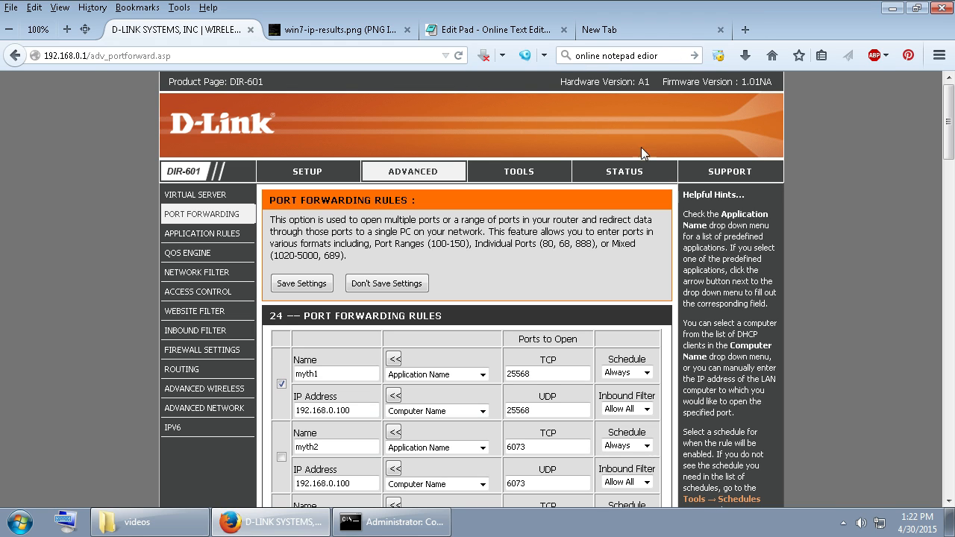
click(653, 29)
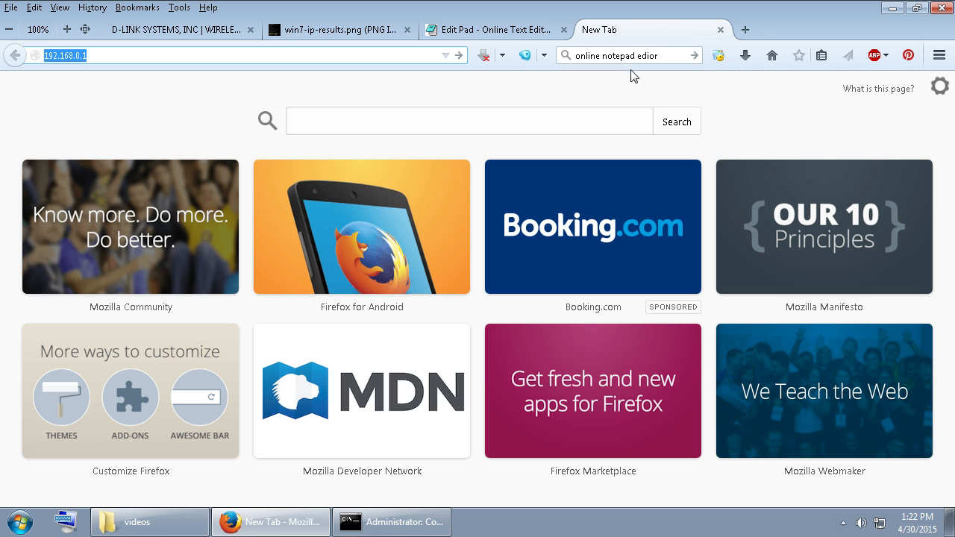
click(649, 58)
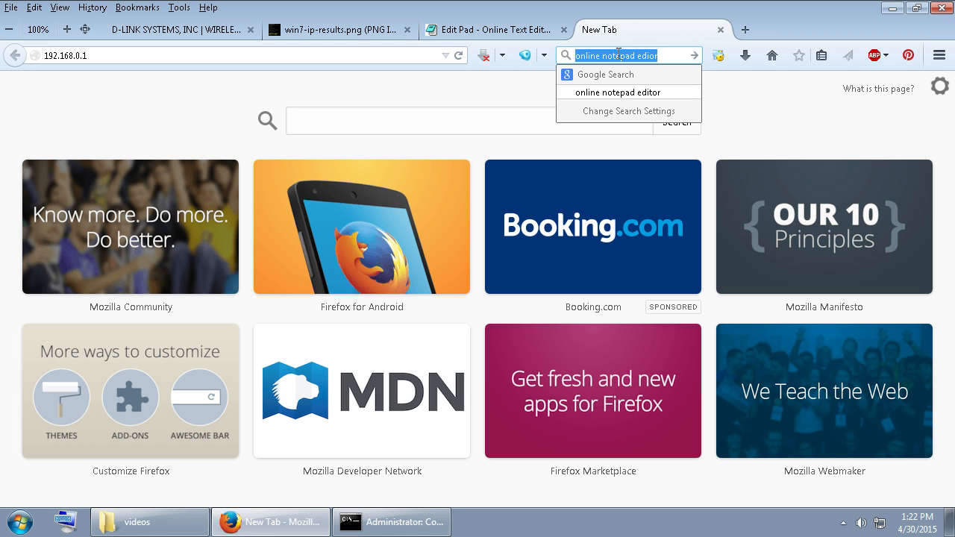
click(517, 36)
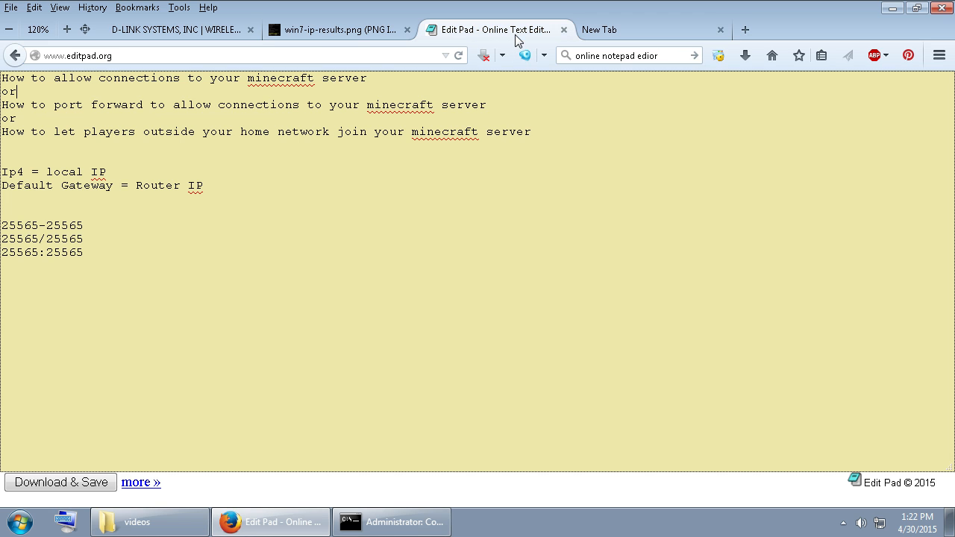
click(661, 39)
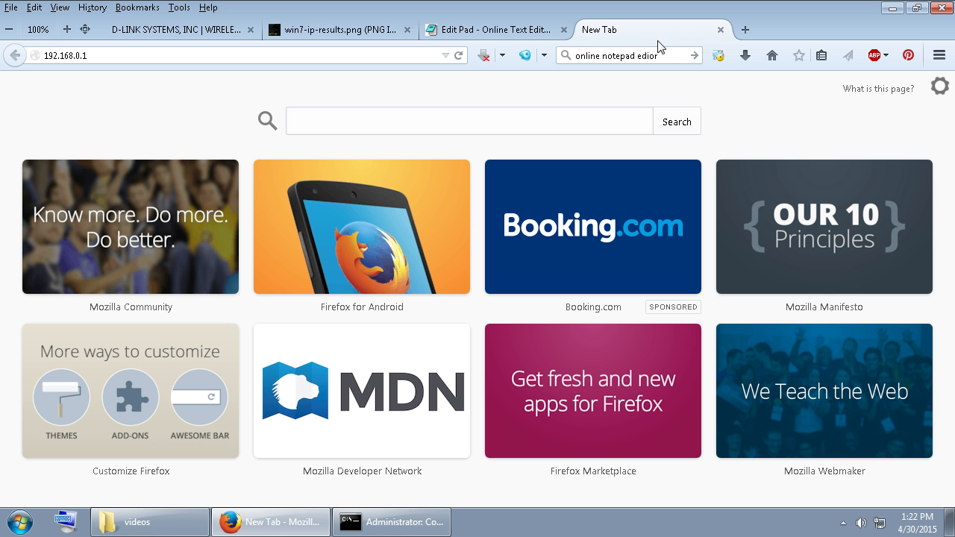
Step: Rename the first port forwarding rule on the router page to minecraft
click(212, 28)
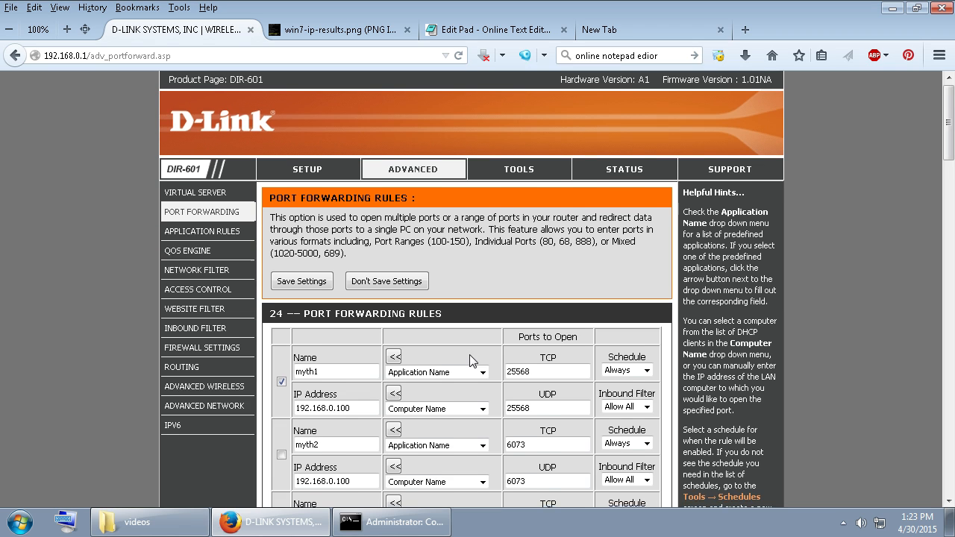
scroll(478, 363, down, 1)
scroll(478, 363, up, 1)
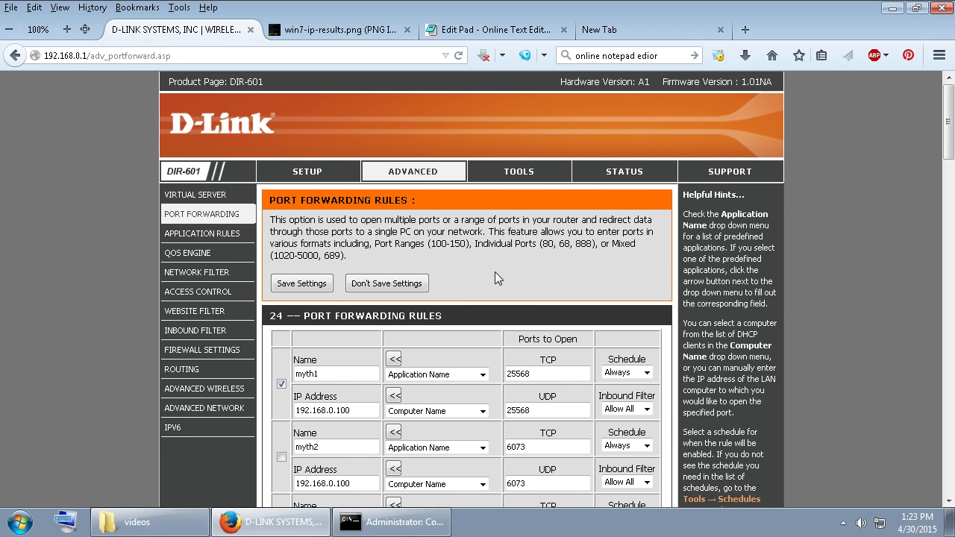
scroll(500, 282, down, 2)
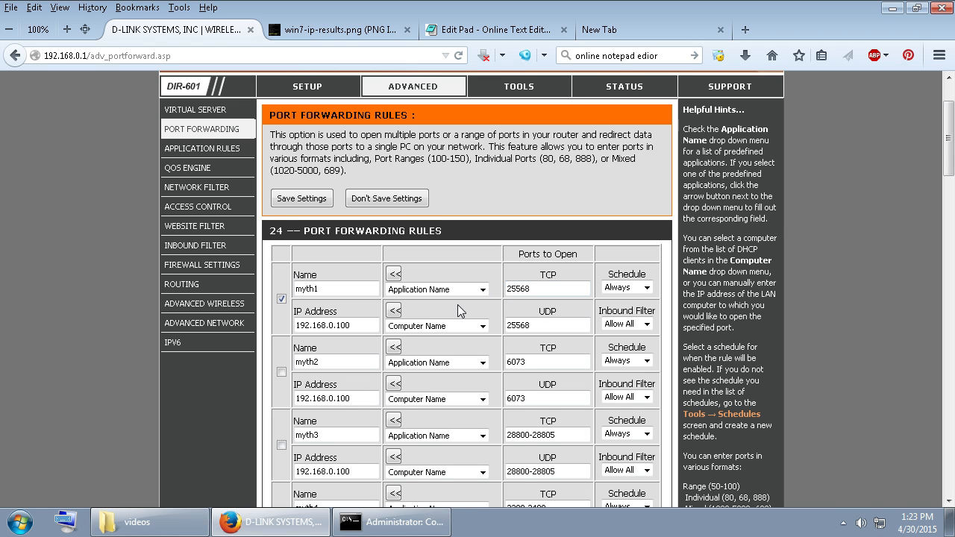
scroll(458, 305, up, 2)
scroll(458, 312, down, 2)
scroll(567, 343, up, 2)
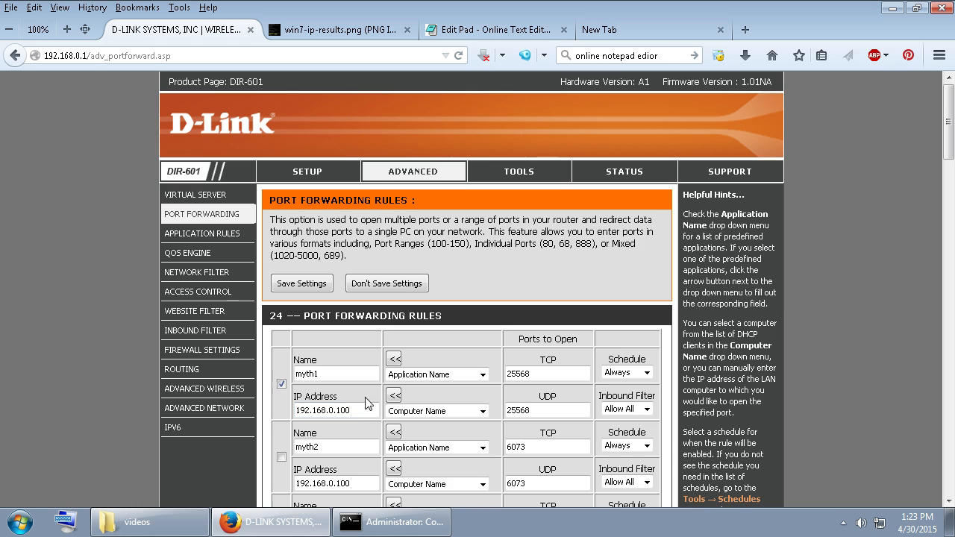
double_click(327, 375)
text(minecraft)
Step: Select the minecraft rule's IP address and compare it with the IPv4 address in the sample ipconfig image
drag(363, 410, 219, 424)
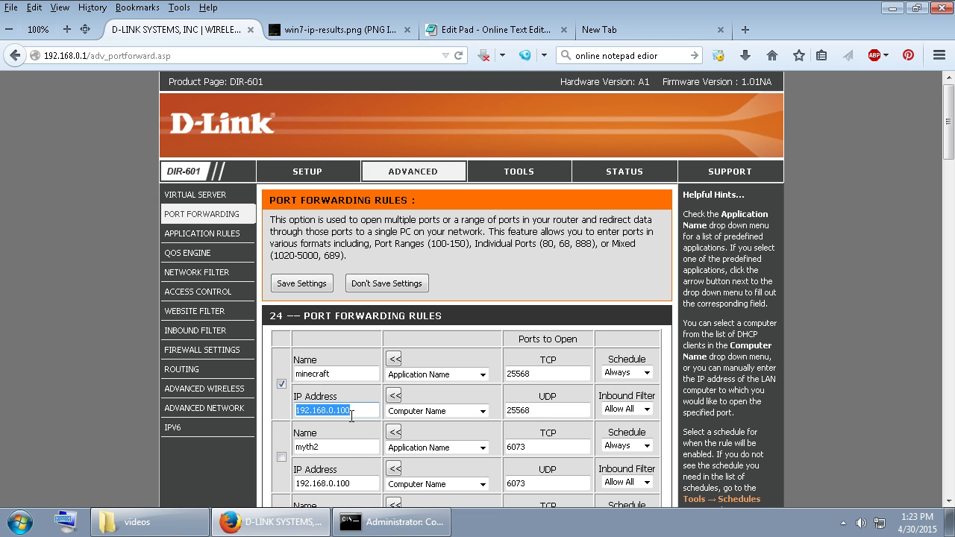
click(416, 524)
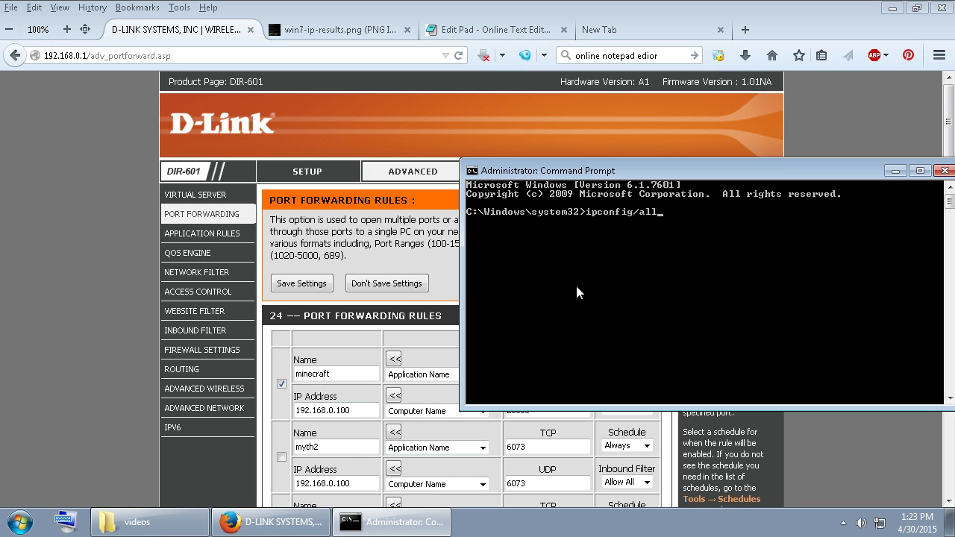
click(416, 525)
click(340, 29)
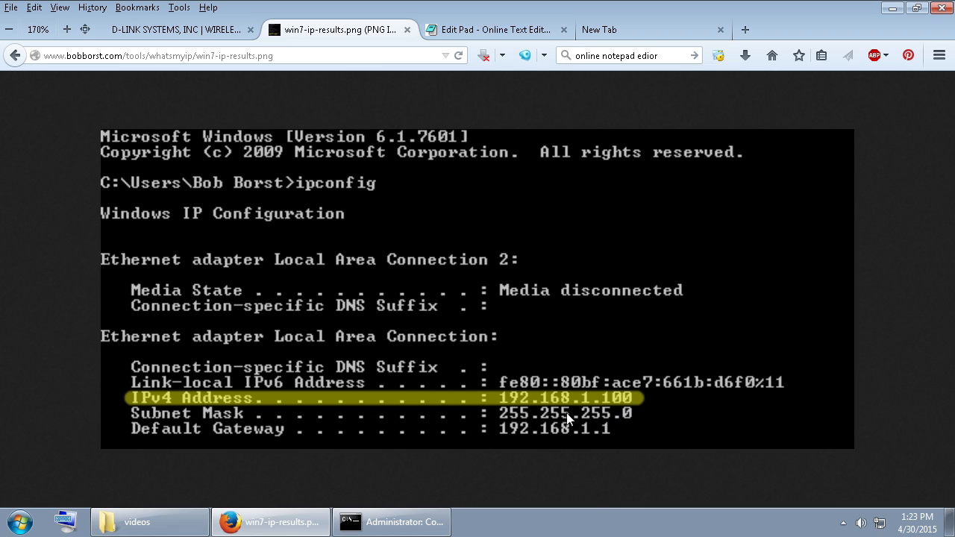
click(511, 406)
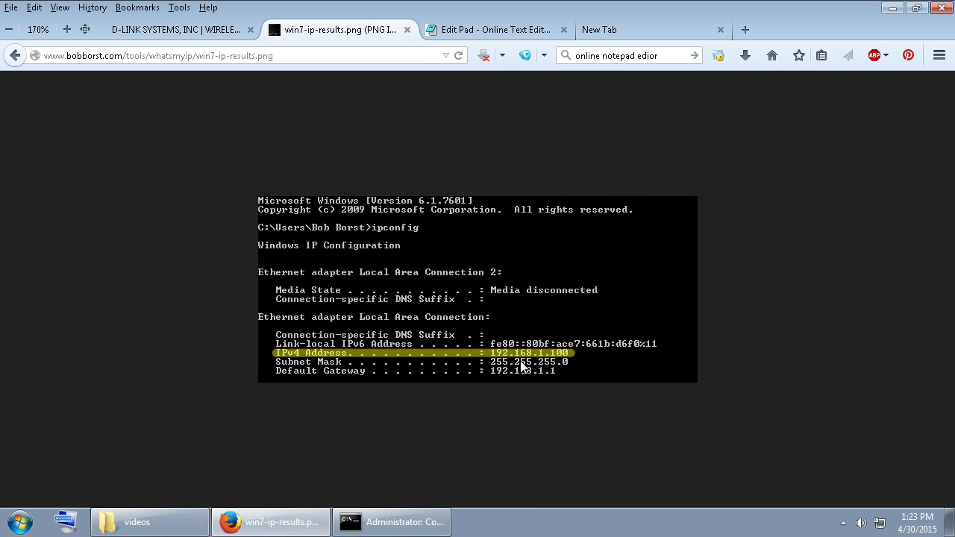
click(454, 30)
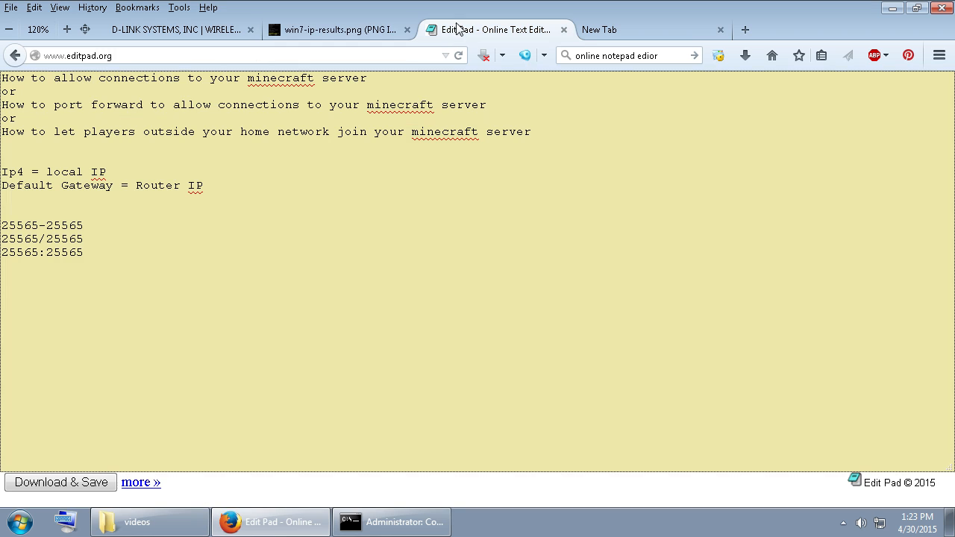
click(597, 30)
click(334, 31)
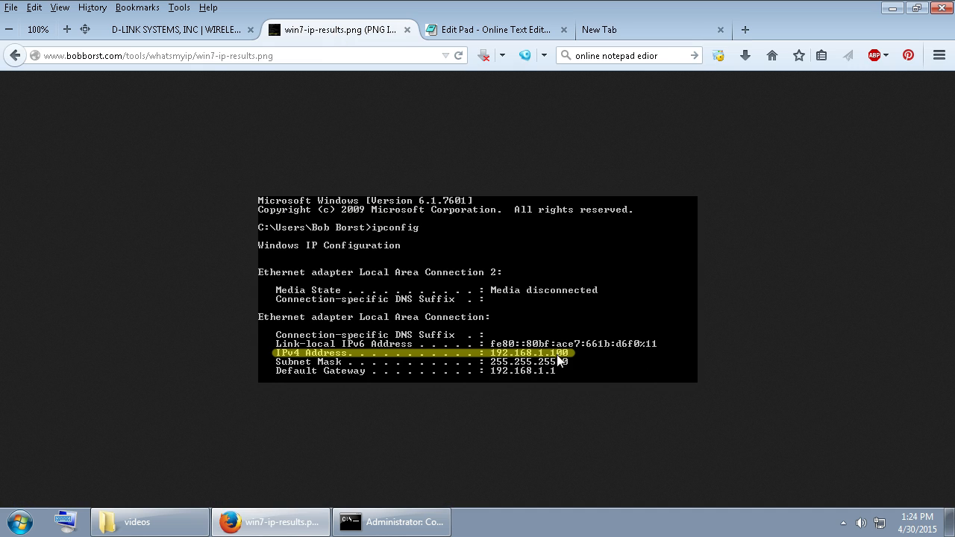
click(175, 30)
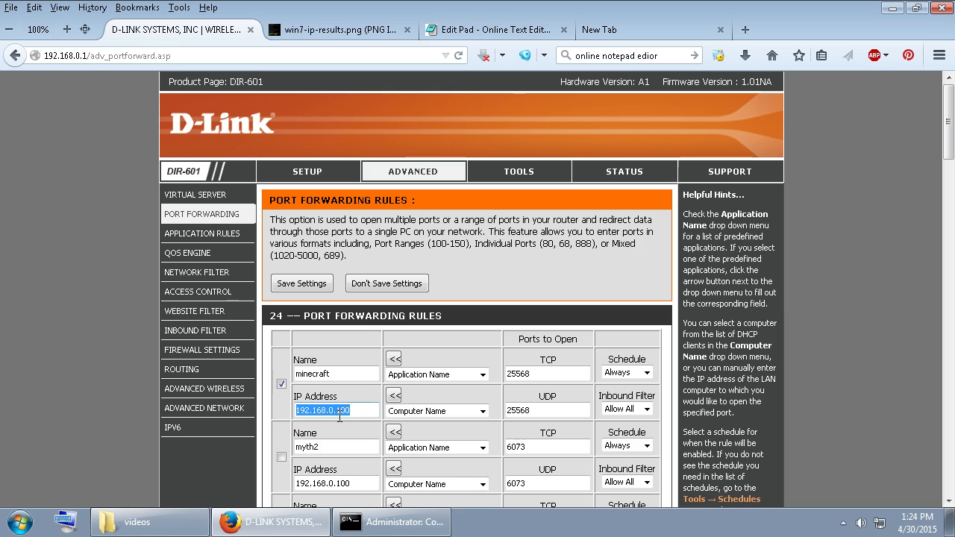
Step: Review the minecraft rule's name, its predefined application options and its IP address
drag(360, 413, 278, 409)
click(483, 374)
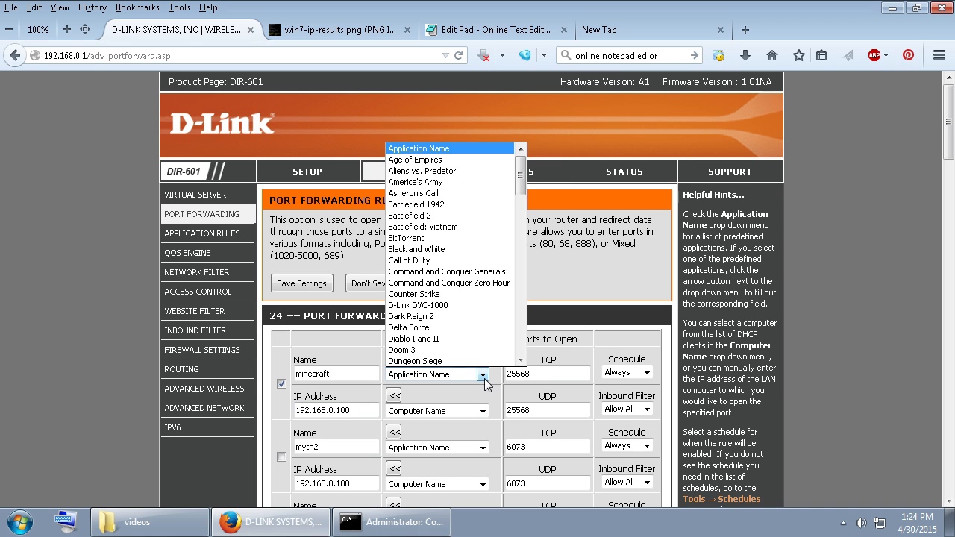
click(345, 376)
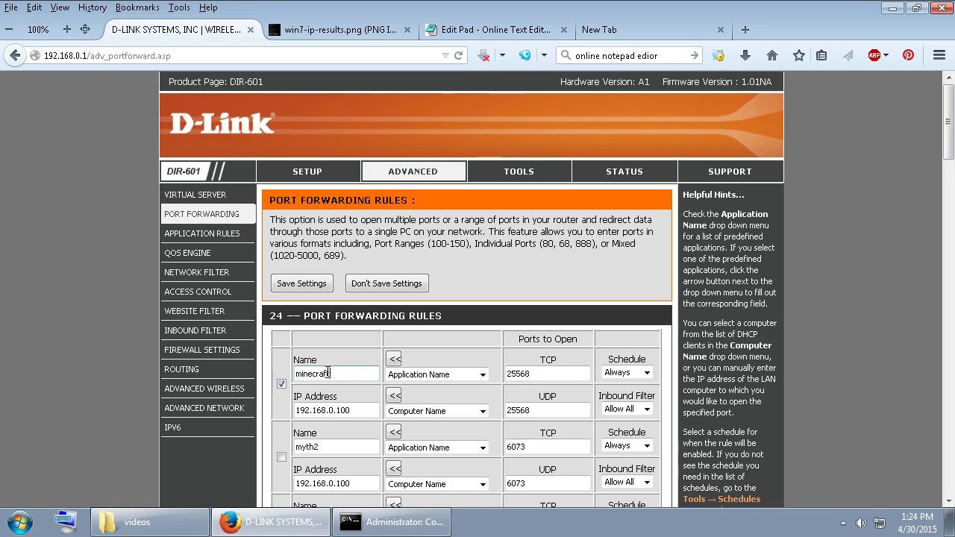
drag(347, 375, 273, 371)
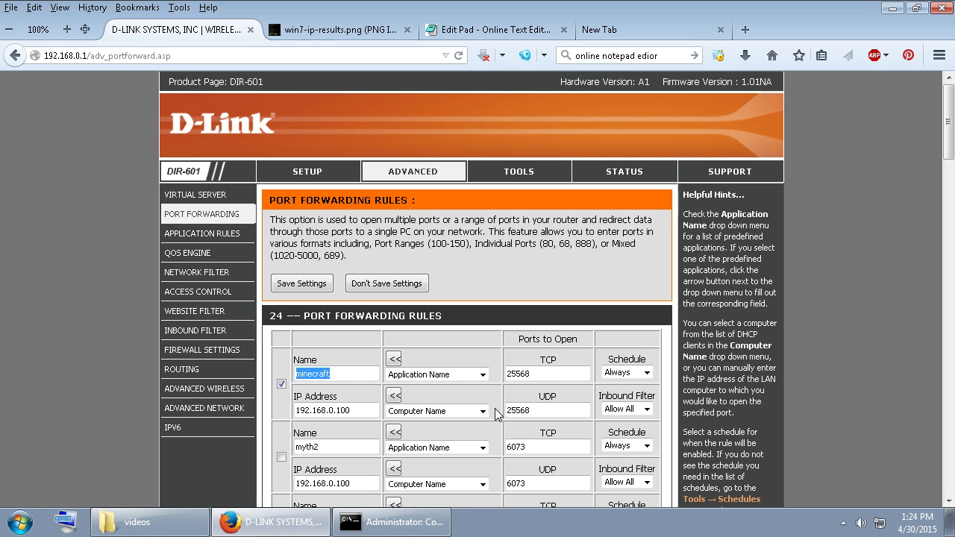
click(344, 375)
drag(344, 375, 298, 371)
drag(366, 412, 260, 410)
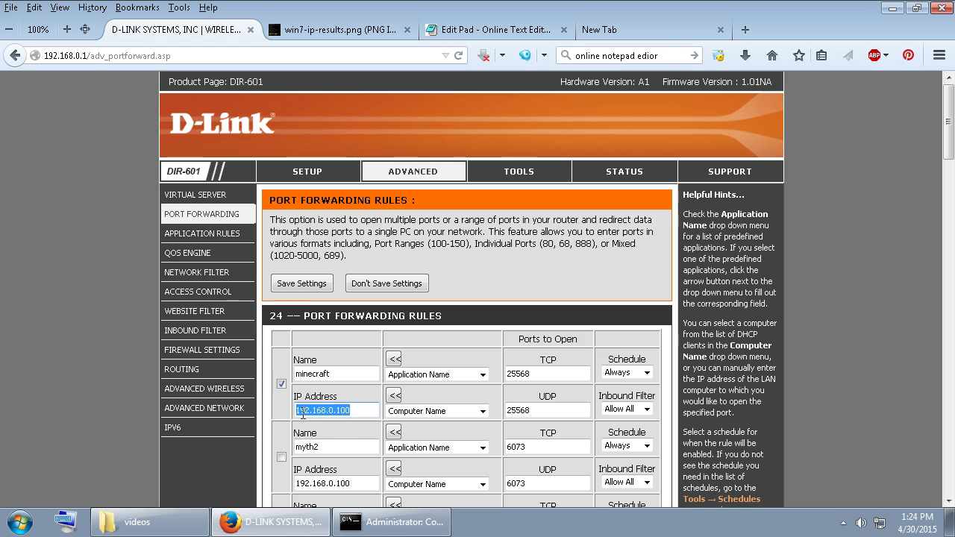
Step: Set the minecraft rule's TCP port to 25565 and copy the same value into its UDP port
click(553, 379)
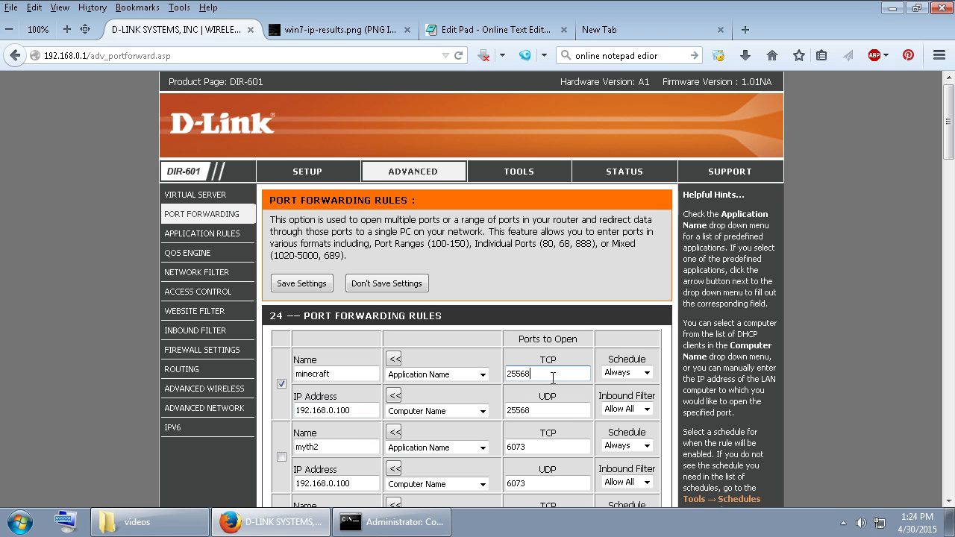
double_click(531, 374)
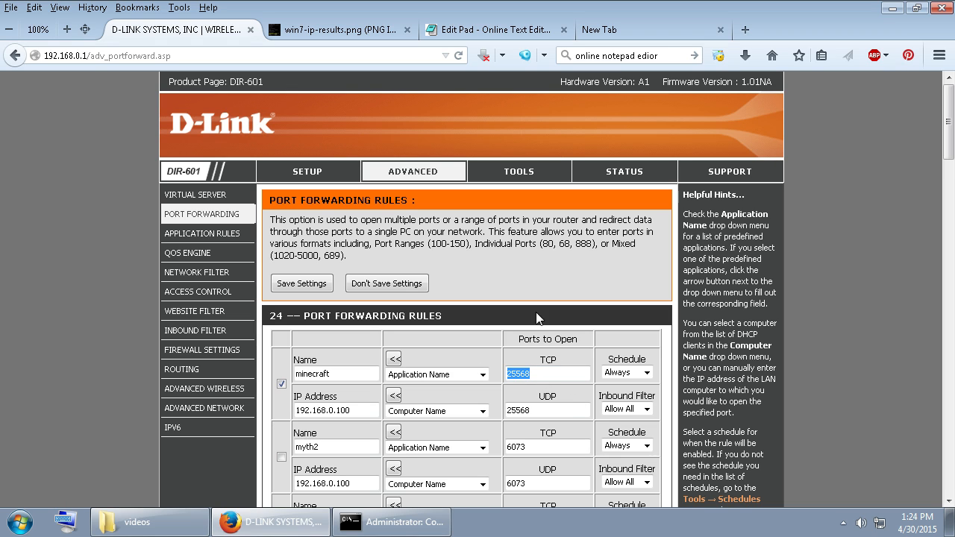
drag(533, 372, 524, 380)
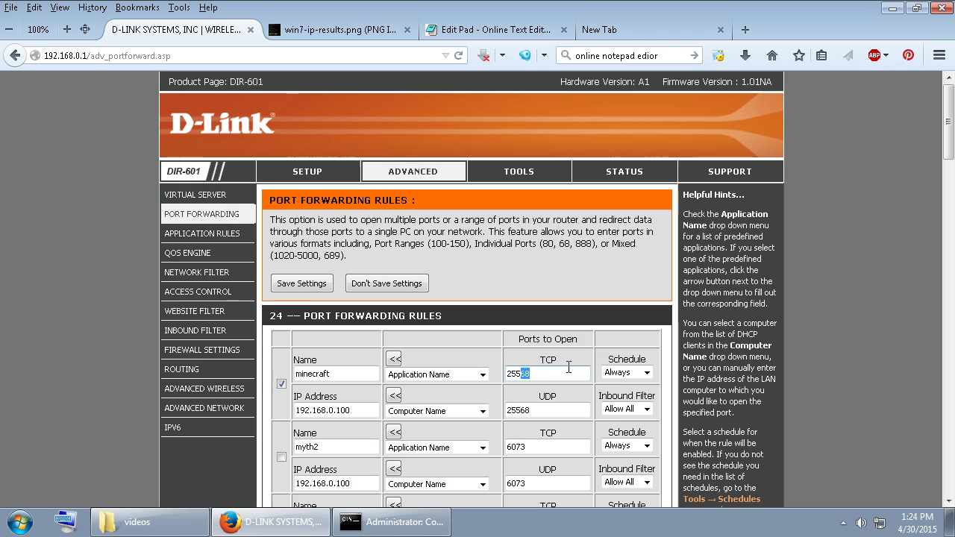
text(6)
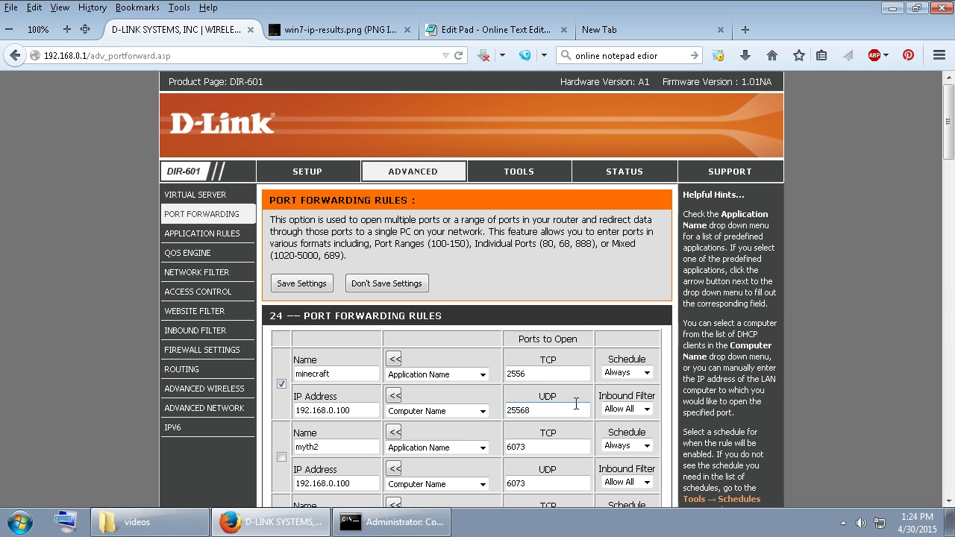
text(5)
drag(545, 376, 381, 381)
key(ctrl+c)
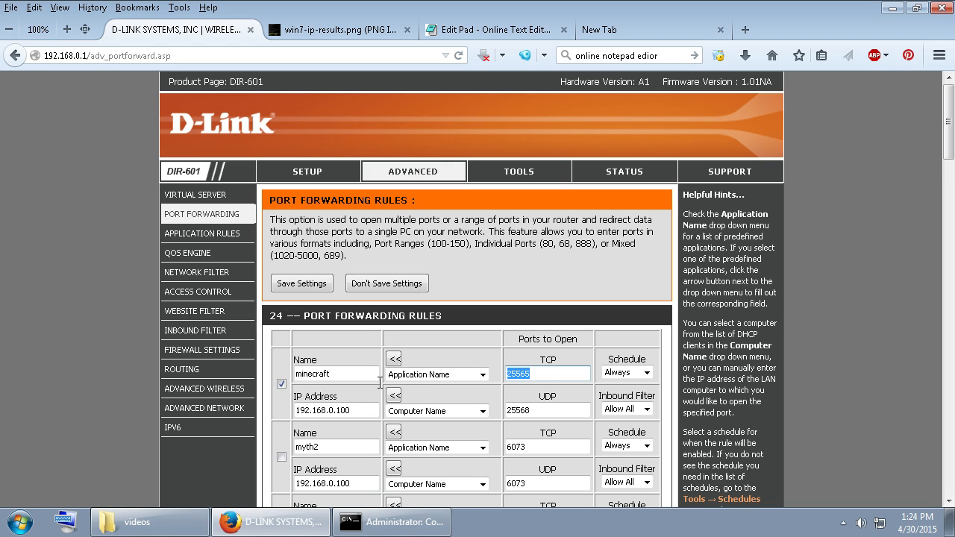
drag(546, 407, 501, 421)
key(ctrl+v)
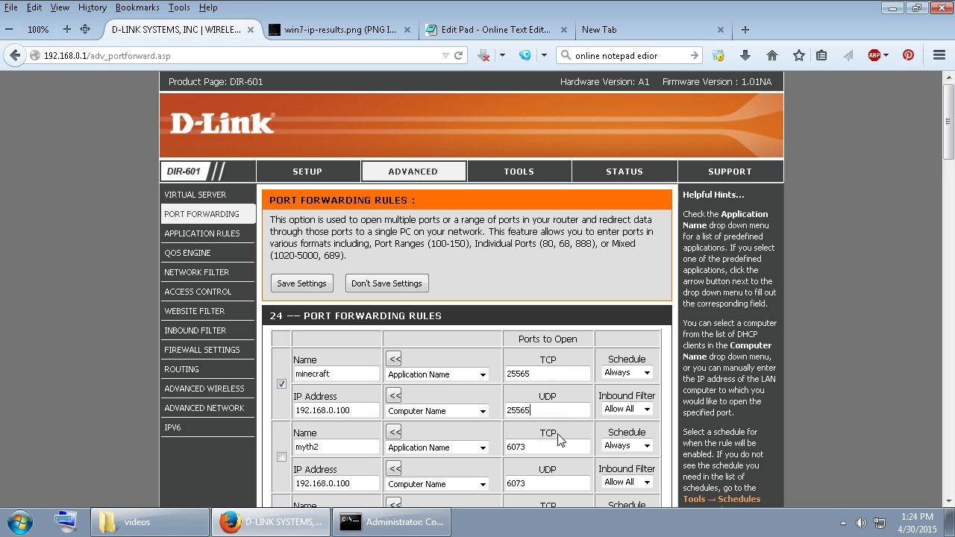
Step: Check the TCP and UDP port entries of the minecraft rule
click(541, 377)
drag(542, 374, 457, 378)
click(549, 374)
drag(546, 361, 567, 366)
drag(539, 397, 581, 405)
double_click(548, 361)
click(557, 404)
Step: Examine the three port range notations in the Edit Pad notes and return to the router's port forwarding rules
click(489, 30)
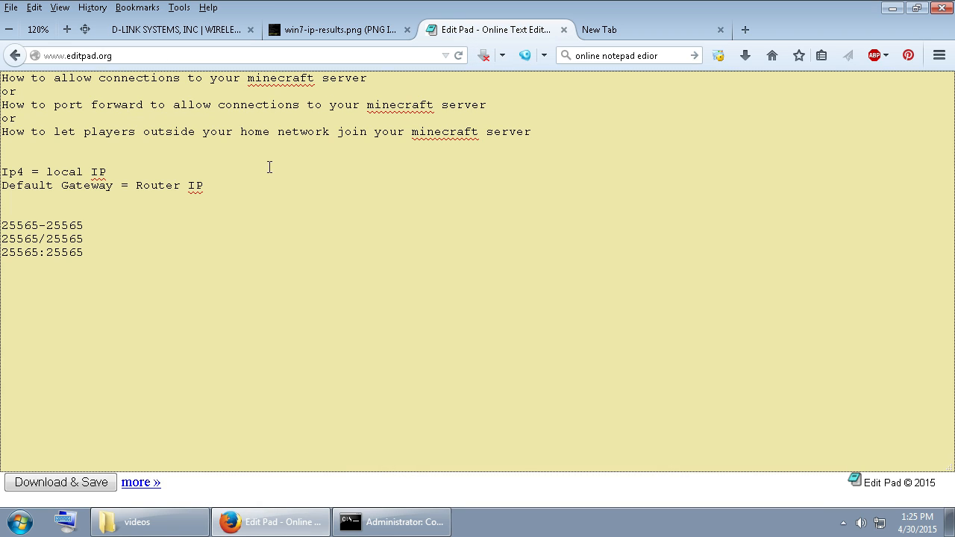
drag(89, 230, 1, 227)
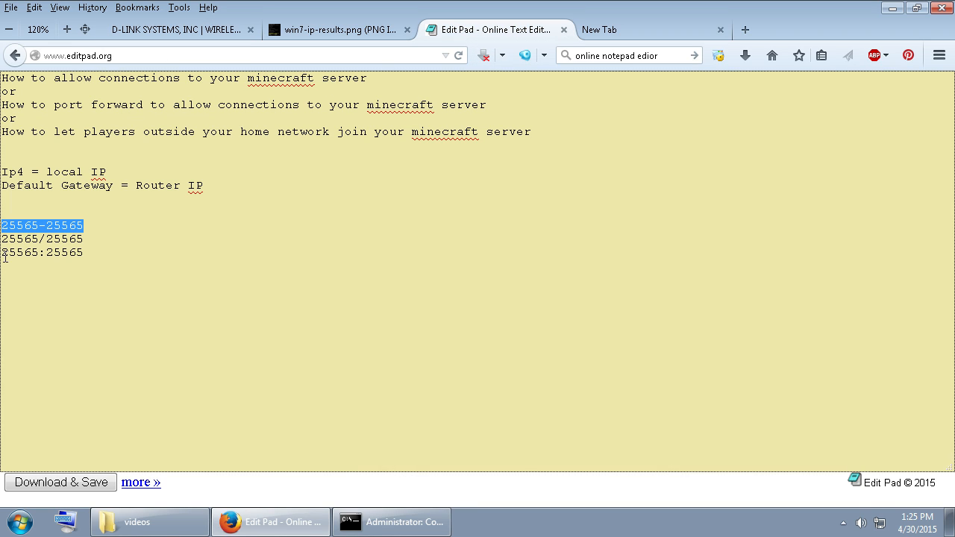
drag(103, 252, 1, 226)
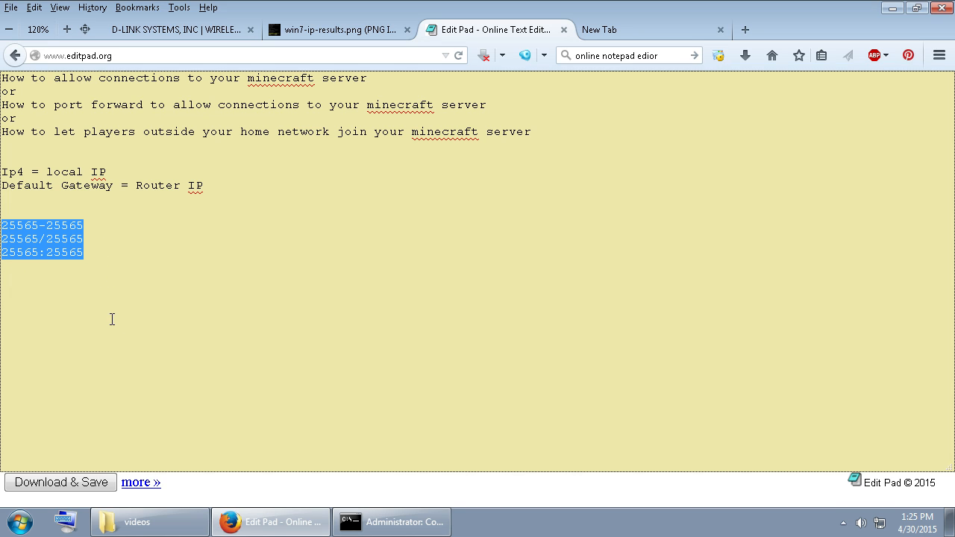
click(125, 297)
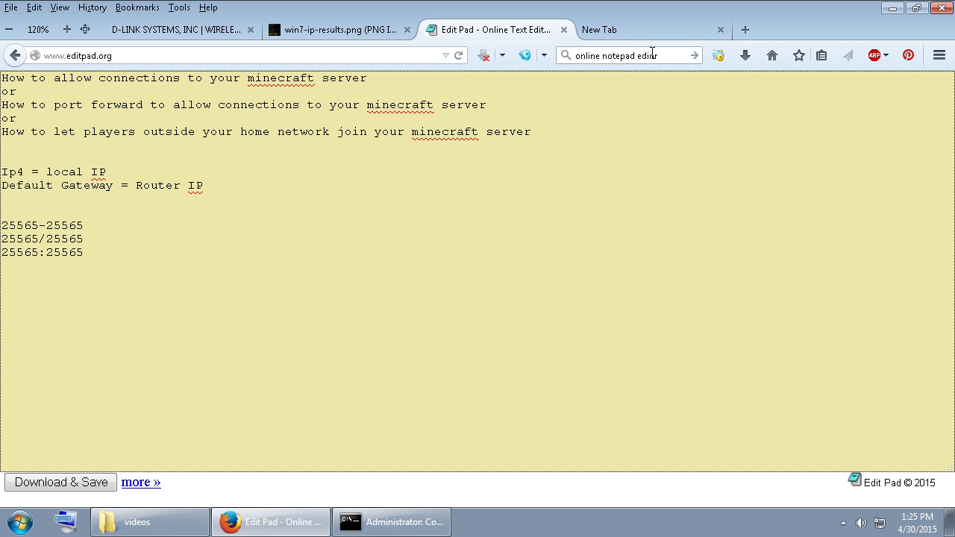
click(638, 38)
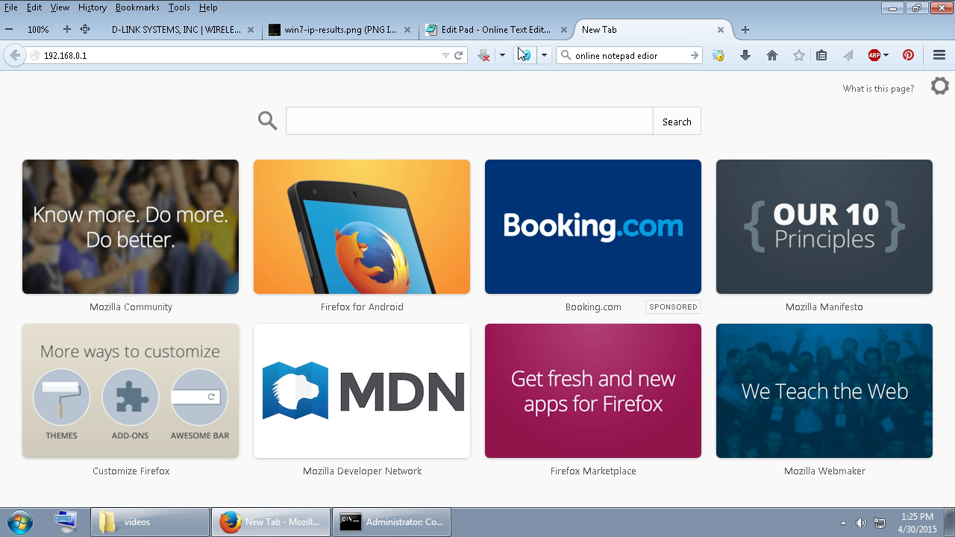
click(336, 30)
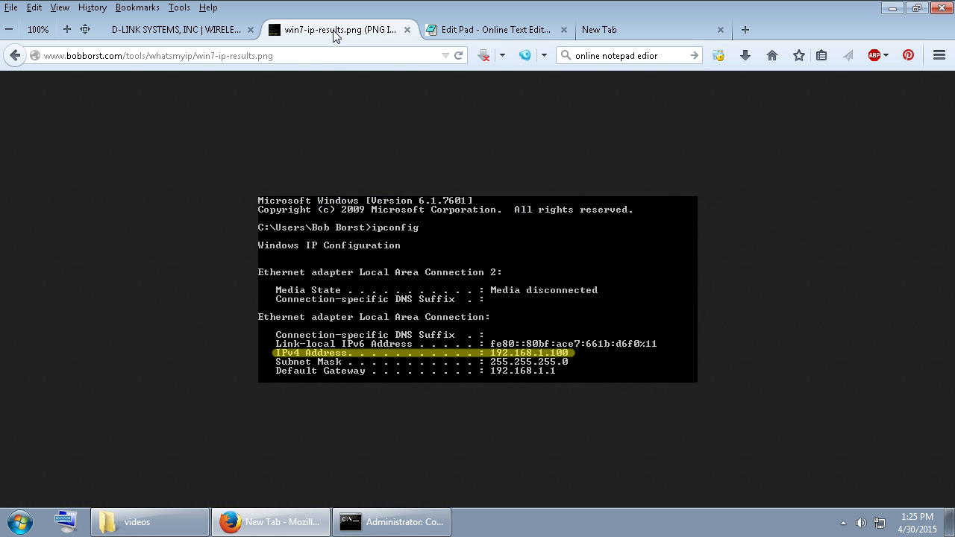
click(172, 33)
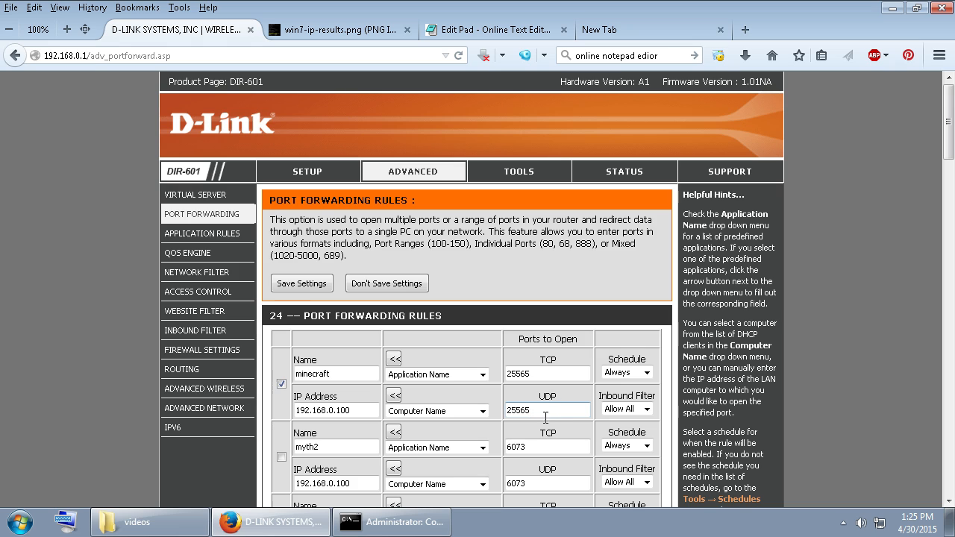
Step: Compare the minecraft rule's TCP port with the port range notations in the Edit Pad notes, and select the rule's IP address
click(553, 373)
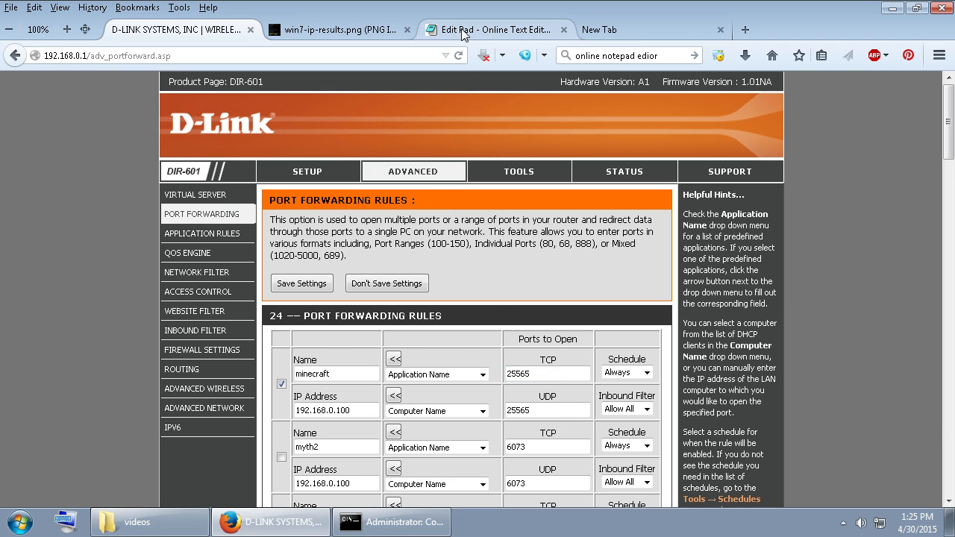
click(485, 30)
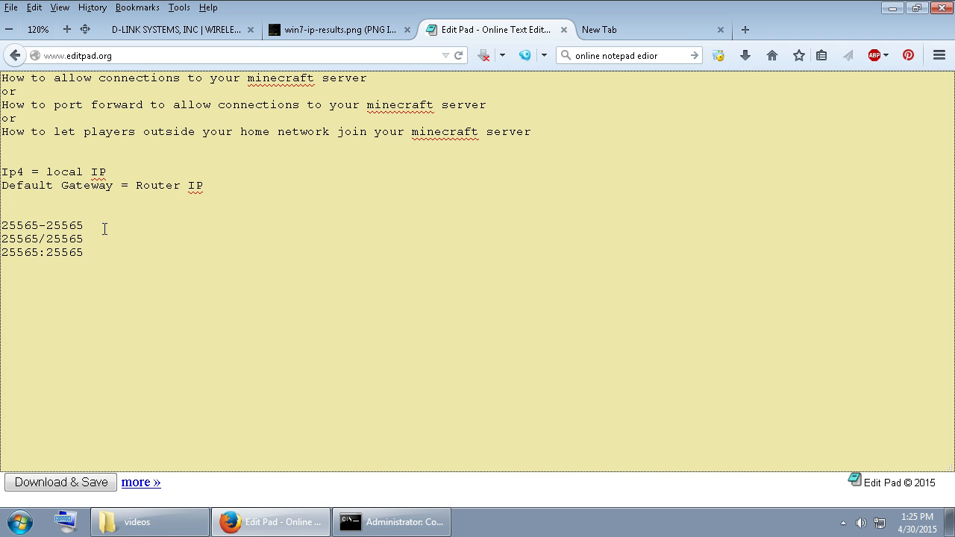
drag(92, 224, 3, 217)
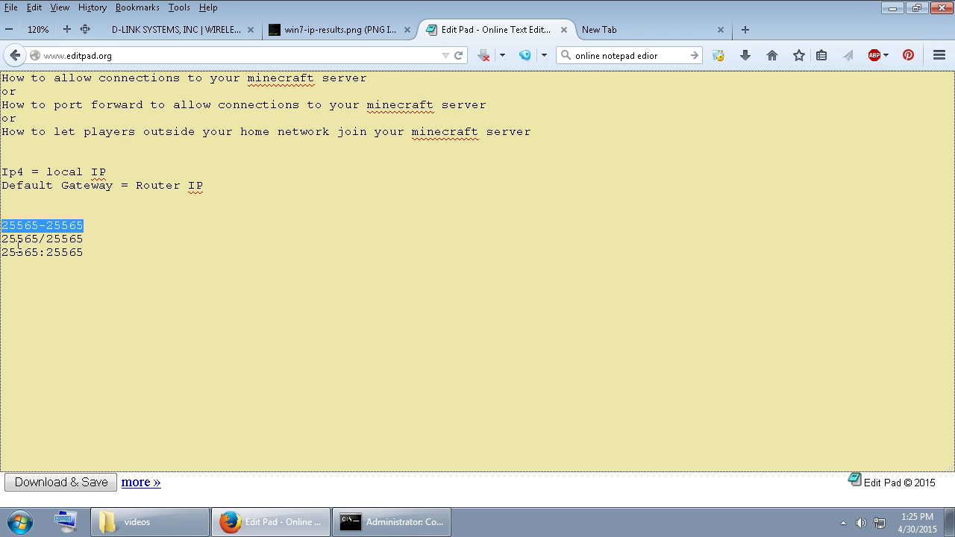
drag(90, 241, 2, 223)
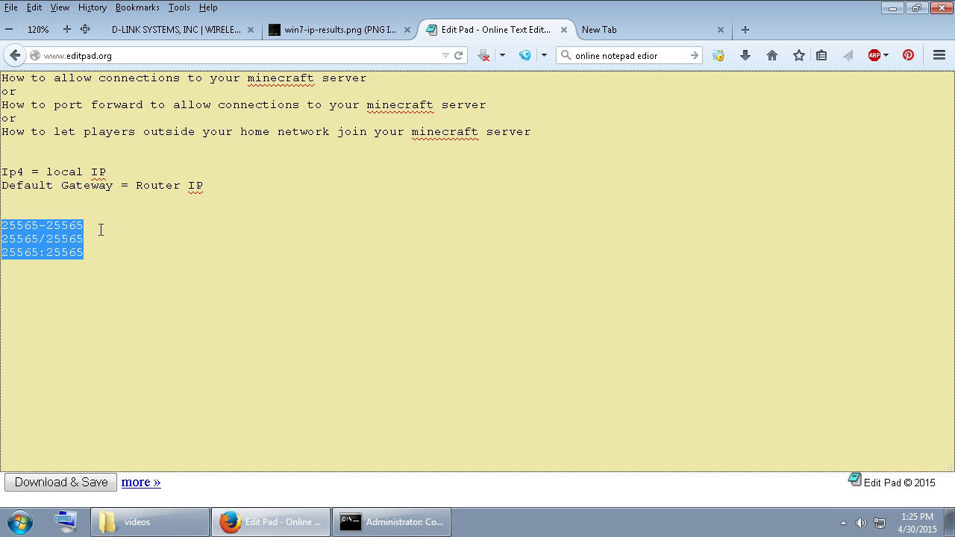
click(101, 230)
click(150, 33)
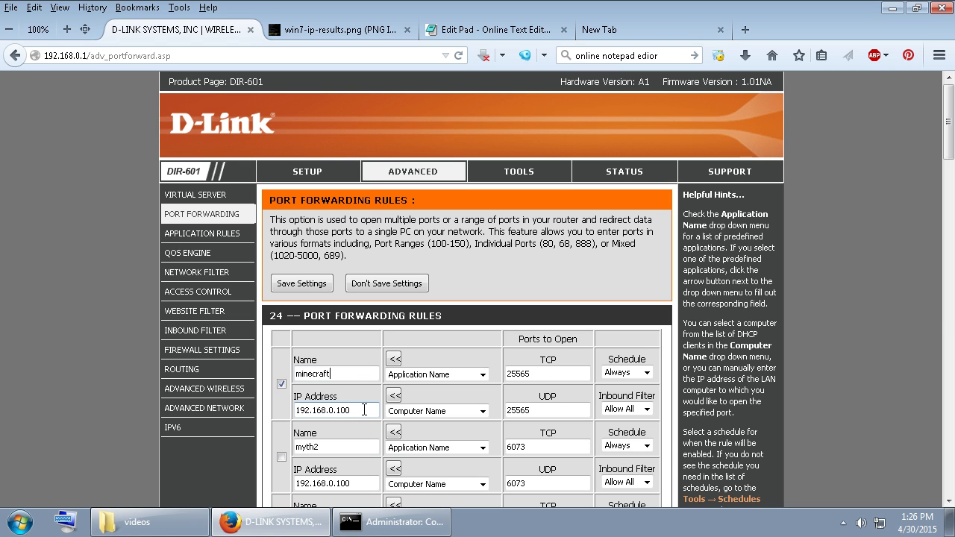
drag(364, 409, 295, 410)
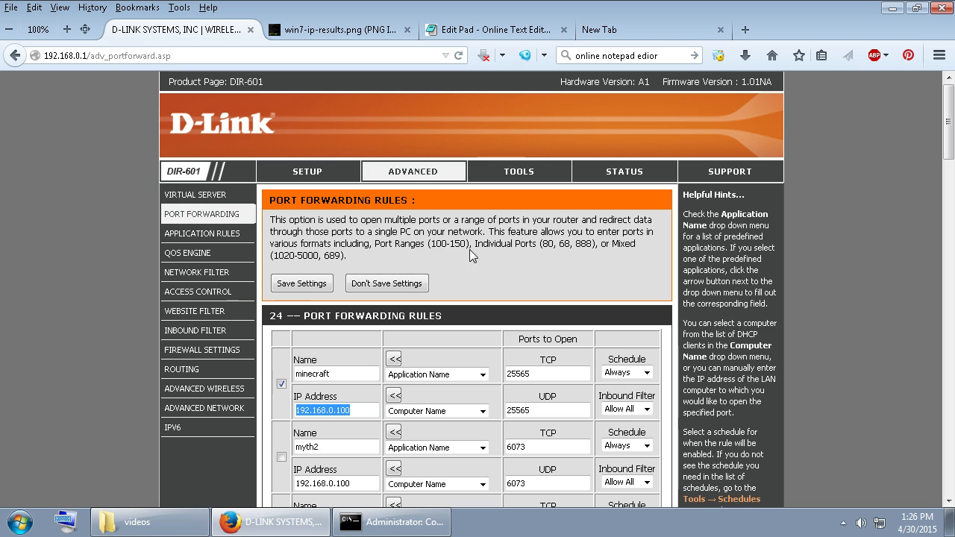
Step: Search Google for canyouseeme in the spare browser tab
click(597, 27)
click(620, 56)
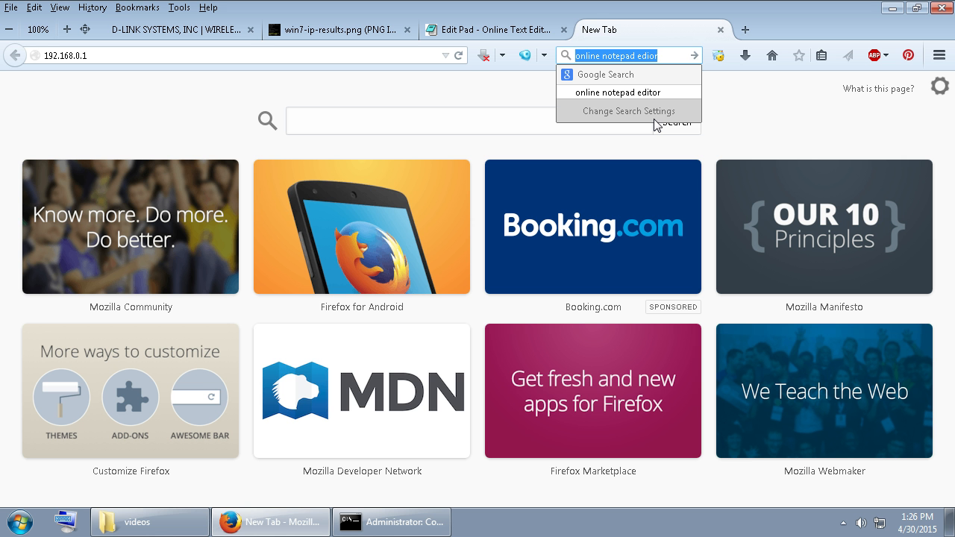
text(canyou)
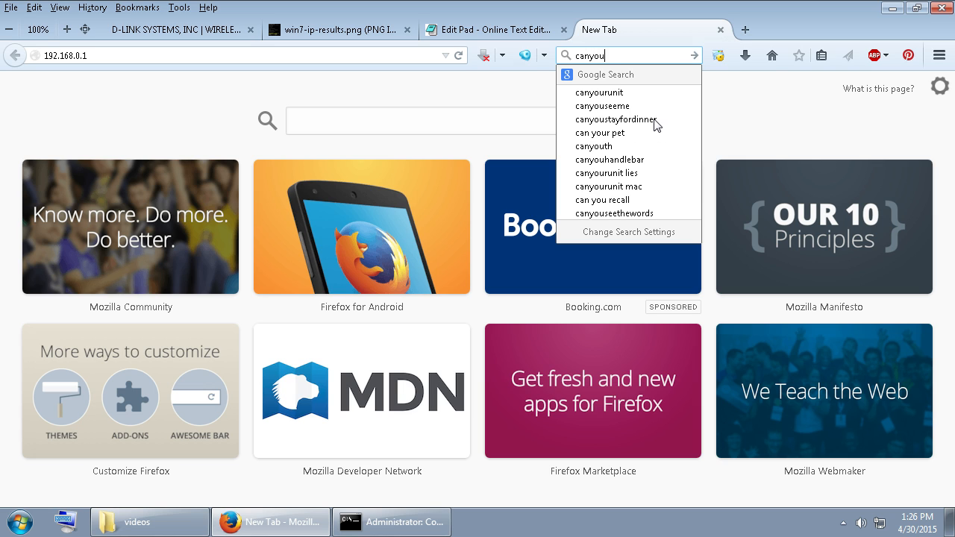
text(seeme)
key(Return)
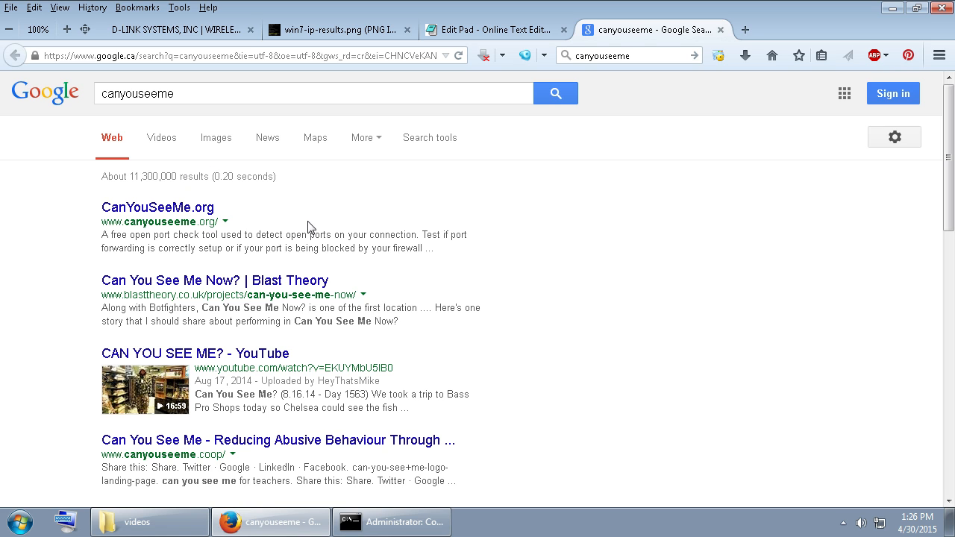
Step: Open another browser tab and enter "what" as a web search term without running the search
click(745, 30)
click(638, 54)
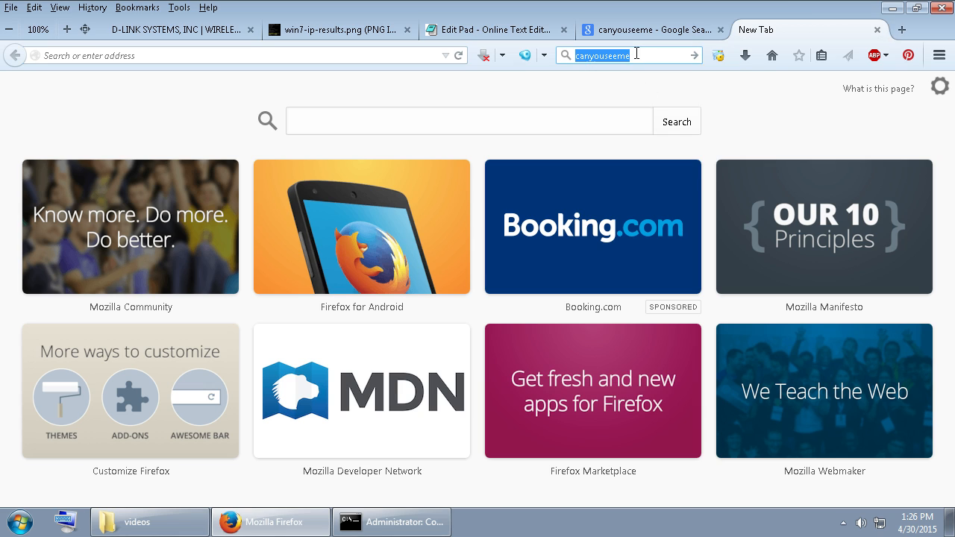
text(what)
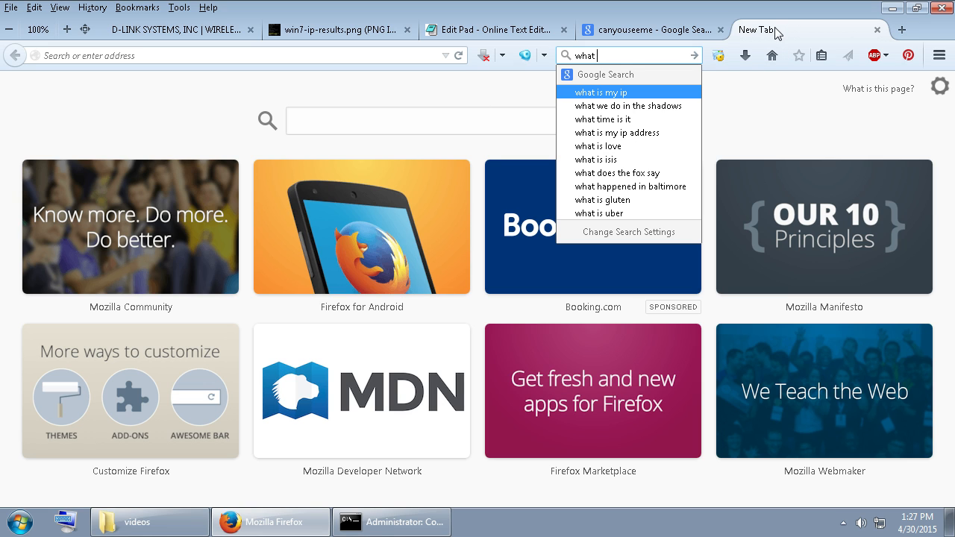
click(649, 33)
click(780, 31)
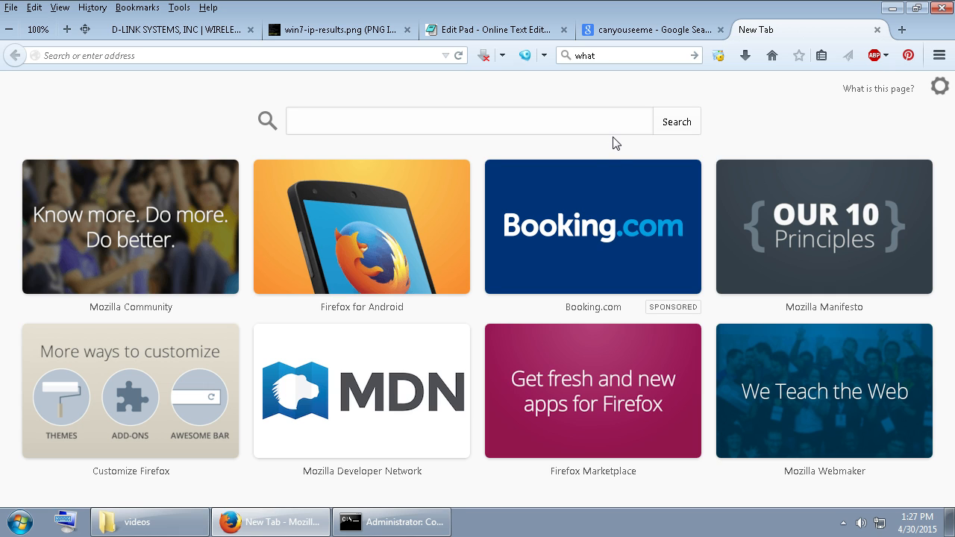
Step: Compare the local IP and default gateway notes in Edit Pad with the router page and the sample ipconfig image
click(149, 31)
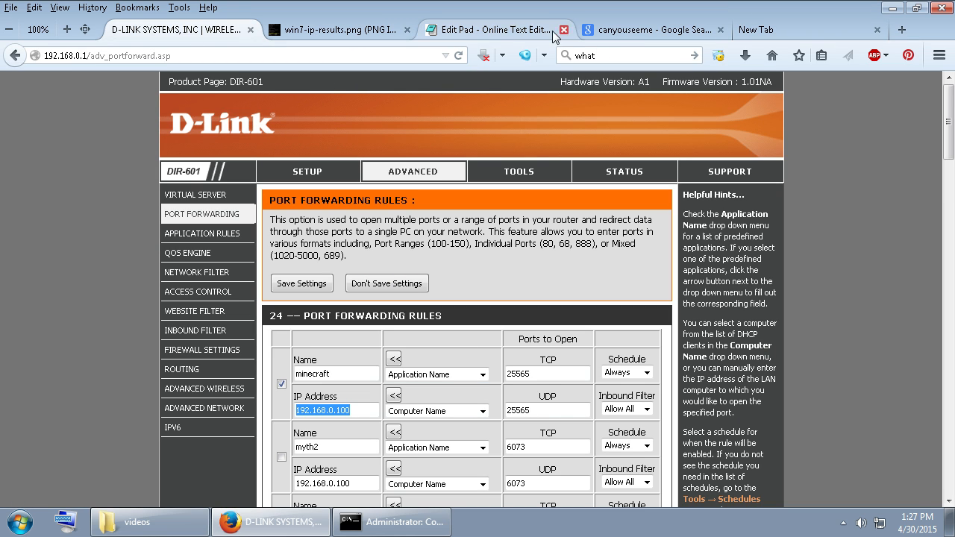
click(506, 33)
drag(134, 171, 2, 166)
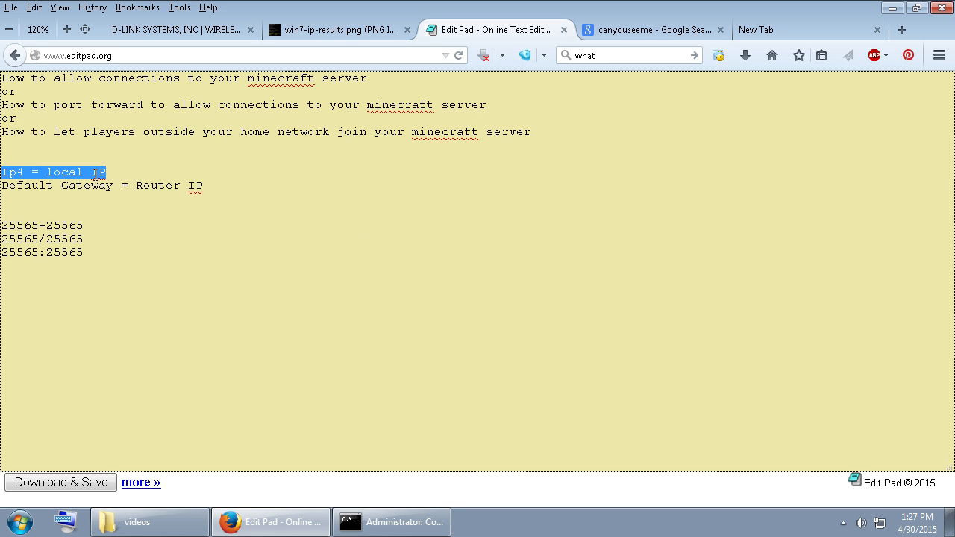
click(192, 32)
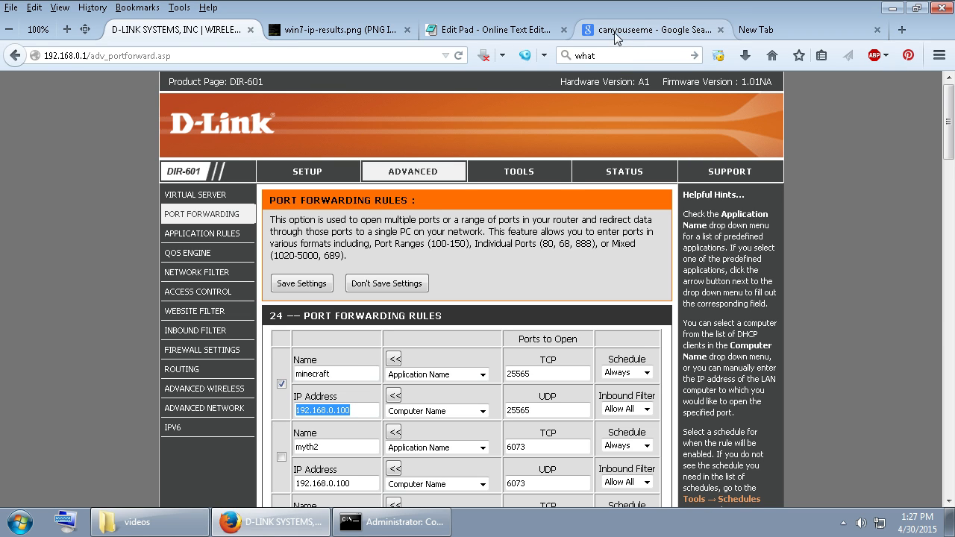
click(506, 34)
drag(229, 188, 3, 184)
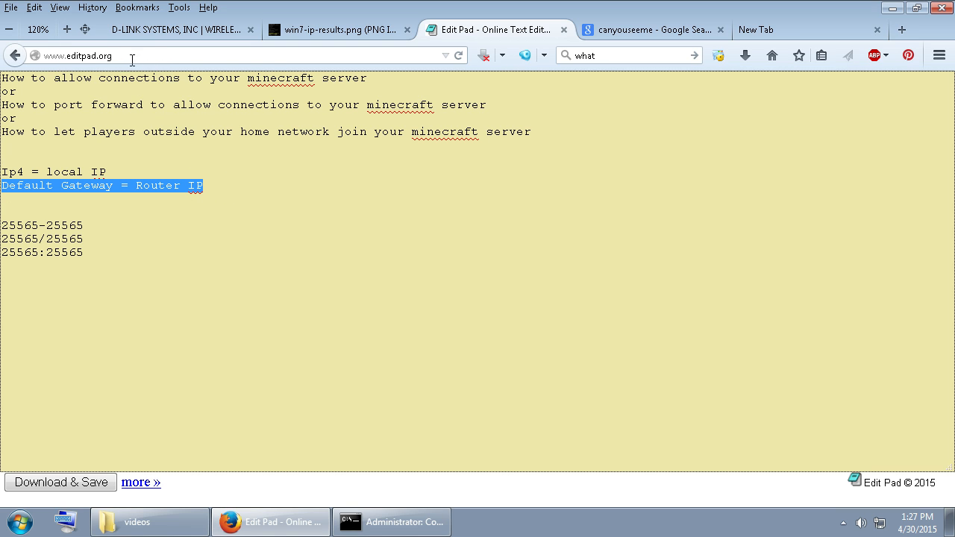
click(165, 34)
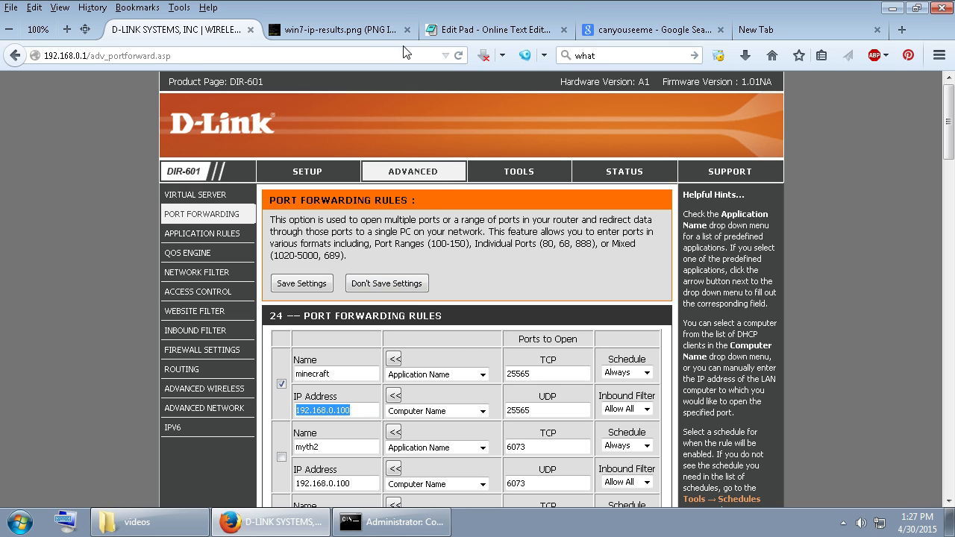
click(337, 30)
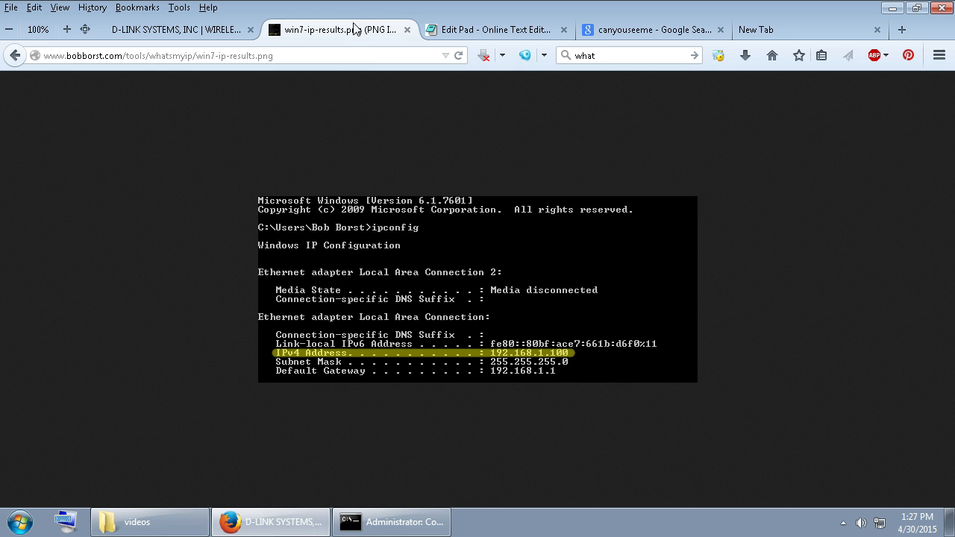
Step: Enlarge the sample ipconfig image to 170% and examine its highlighted IPv4 address and default gateway lines
click(66, 29)
click(66, 29)
click(66, 29)
click(66, 29)
click(66, 29)
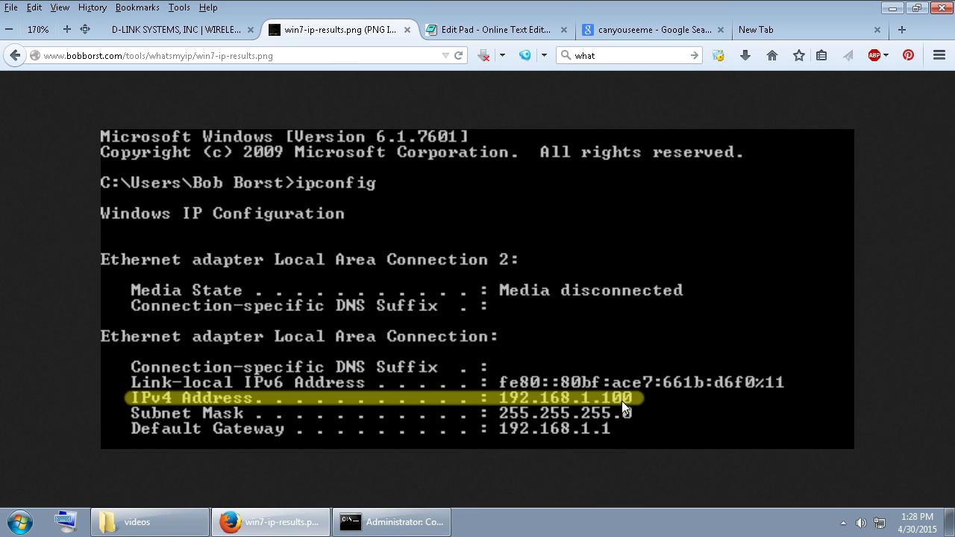
key(ctrl+0)
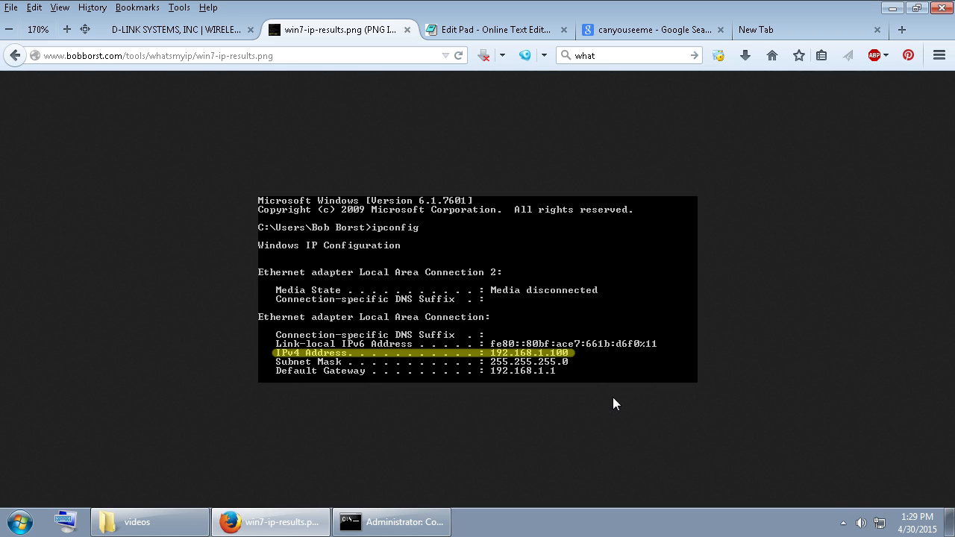
right_click(548, 351)
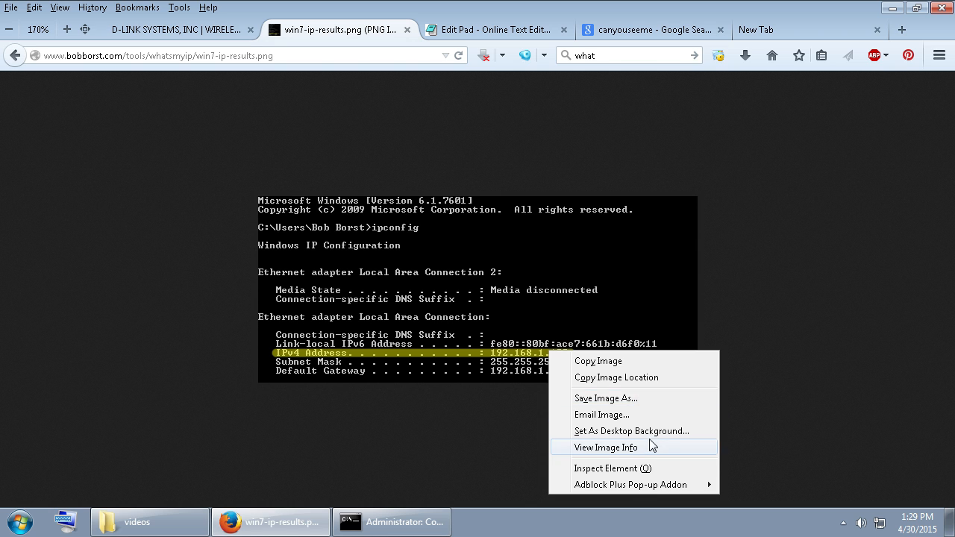
click(378, 325)
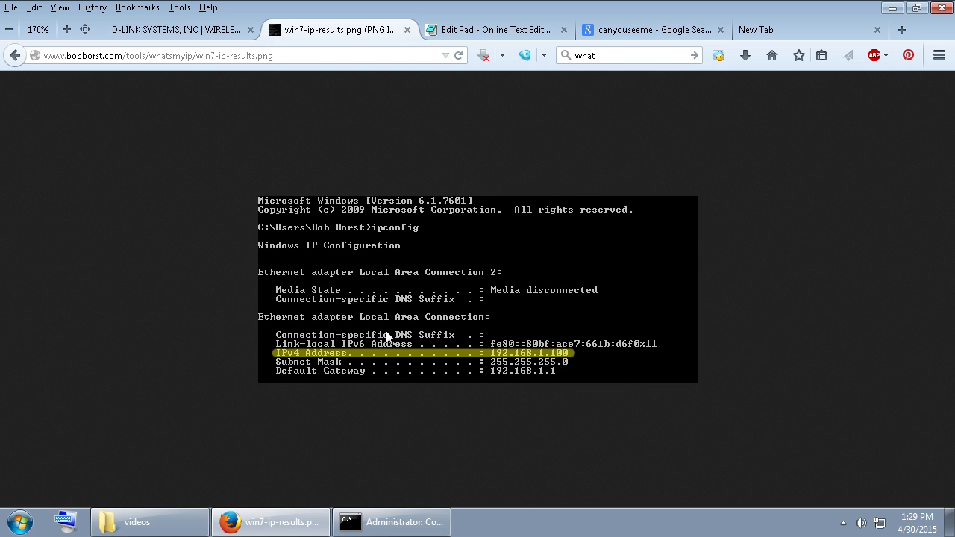
scroll(387, 333, up, 5)
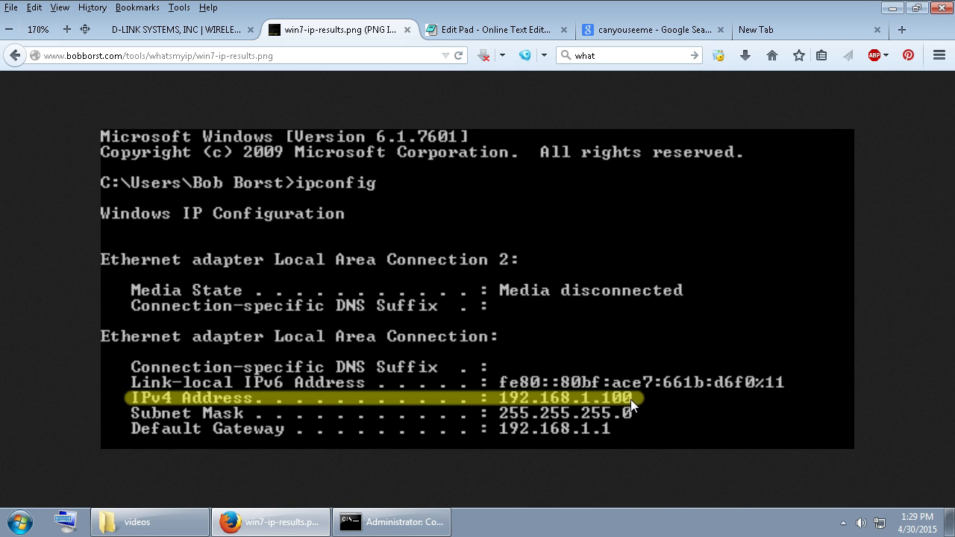
Step: Try 3 as the final digit of the minecraft rule's IP address on the router page, then restore 192.168.0.100
click(141, 30)
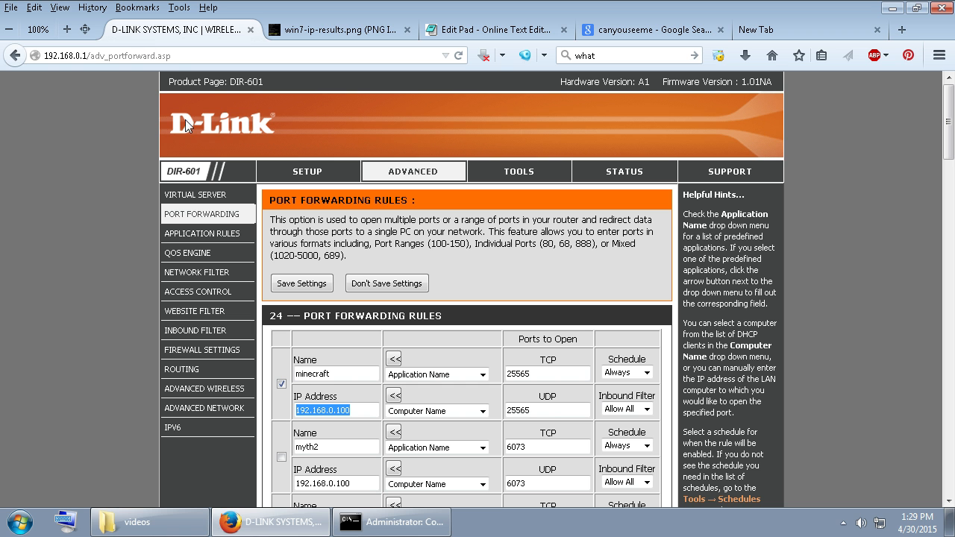
double_click(366, 406)
drag(360, 410, 347, 414)
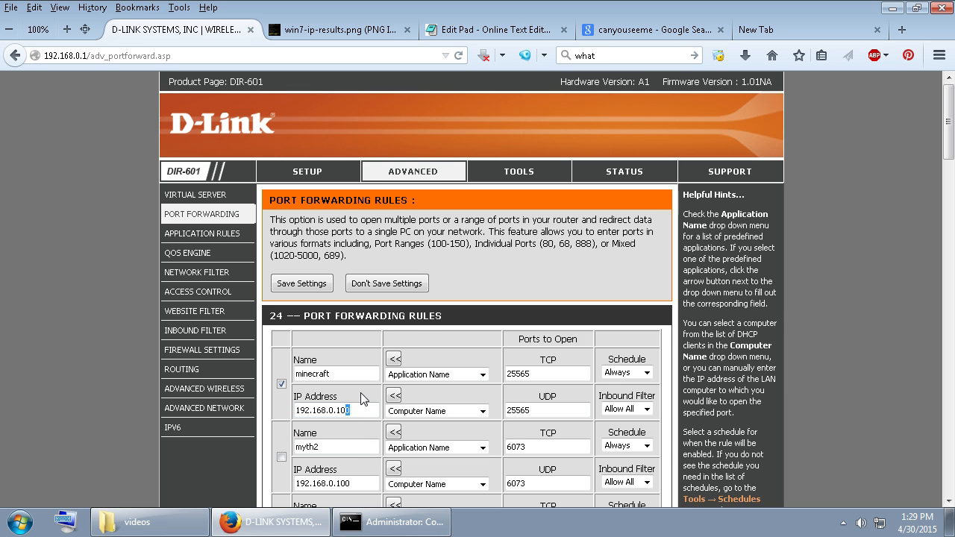
text(3)
key(BackSpace)
text(0)
Step: Check the sample ipconfig image again and set the minecraft rule's IP address to 192.168.0.1 on the router page
click(319, 30)
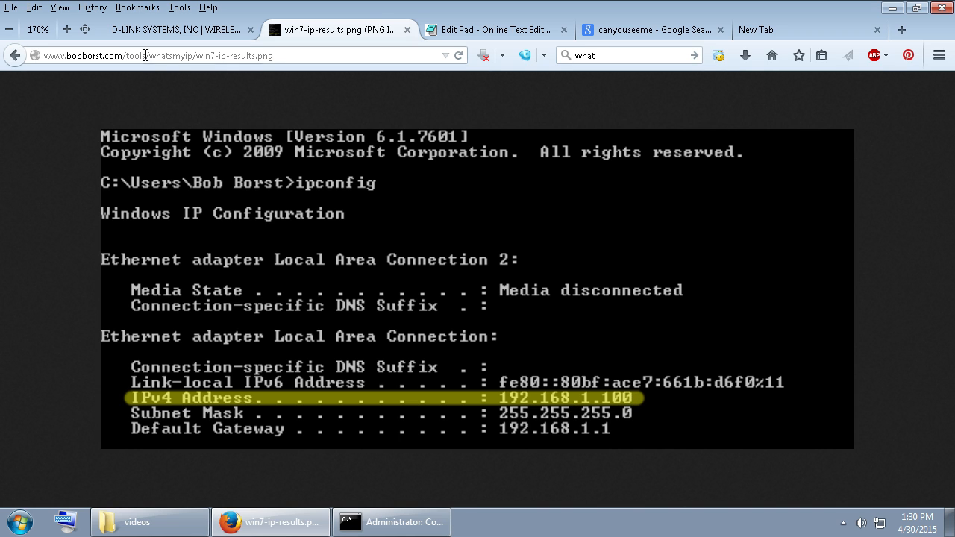
click(176, 30)
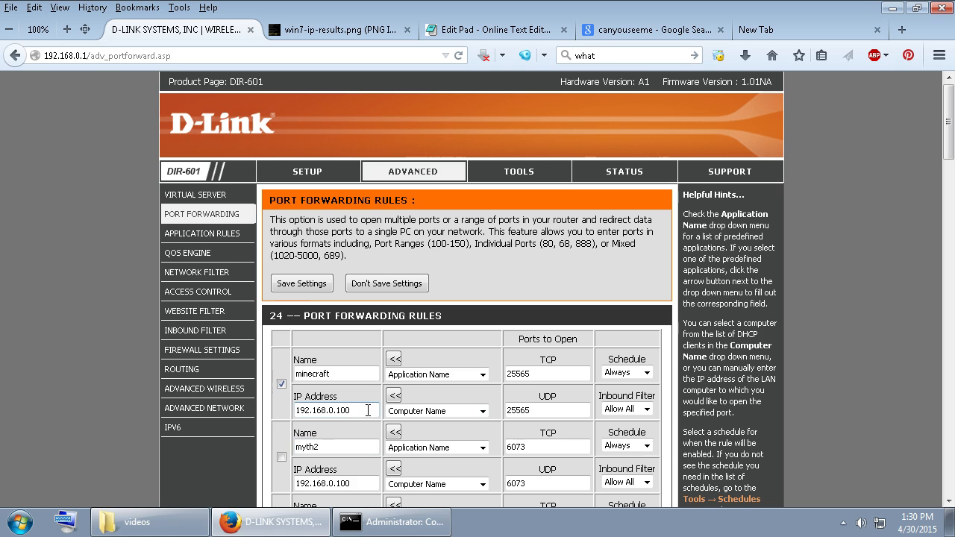
drag(364, 412, 343, 424)
double_click(340, 410)
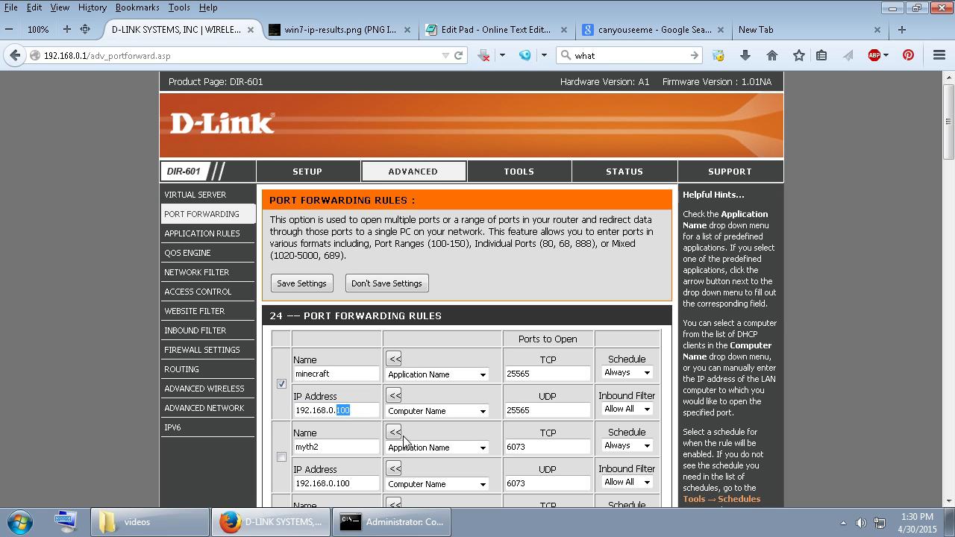
key(BackSpace)
text(5)
key(BackSpace)
text(1)
Step: Search Google for "open port program" and read the description of the Simple Port Forwarding result
click(538, 23)
drag(631, 15, 633, 21)
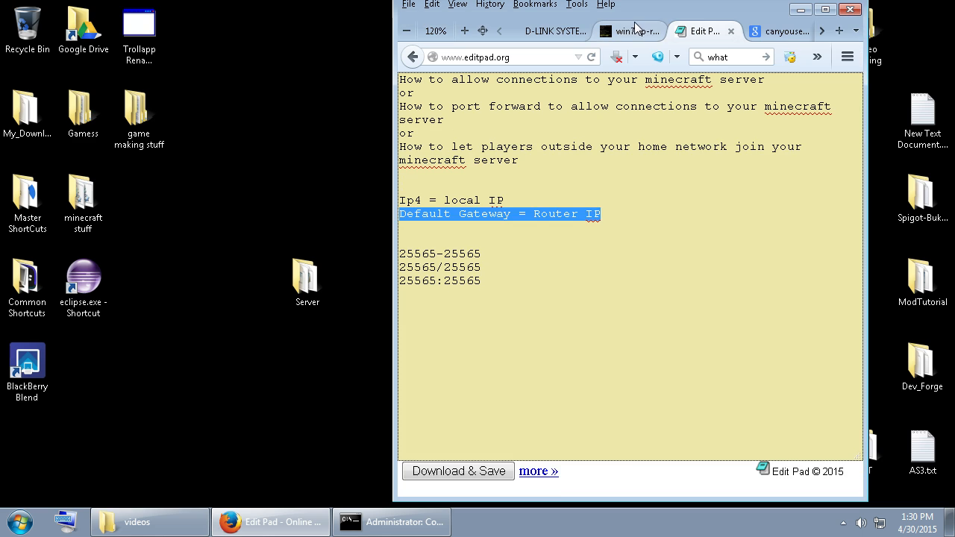
double_click(692, 9)
click(672, 30)
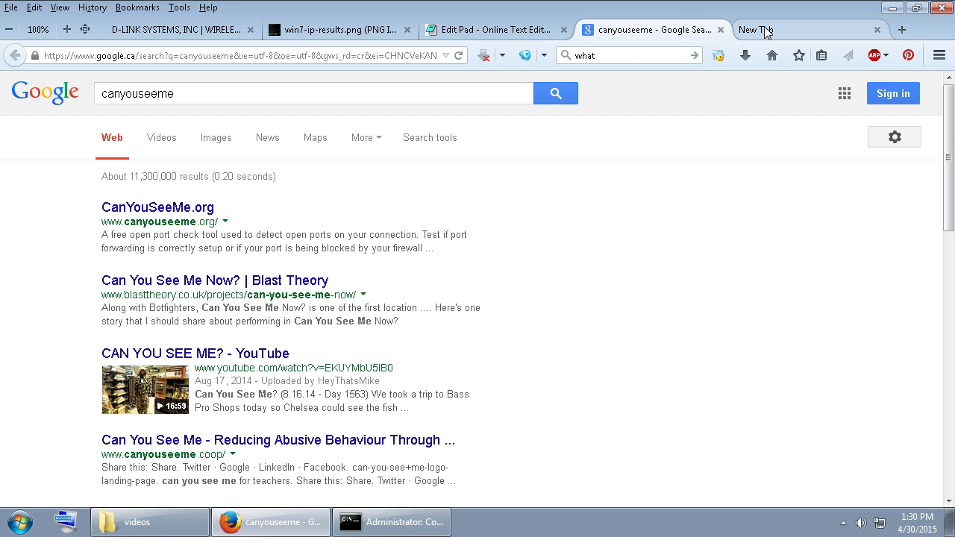
double_click(196, 94)
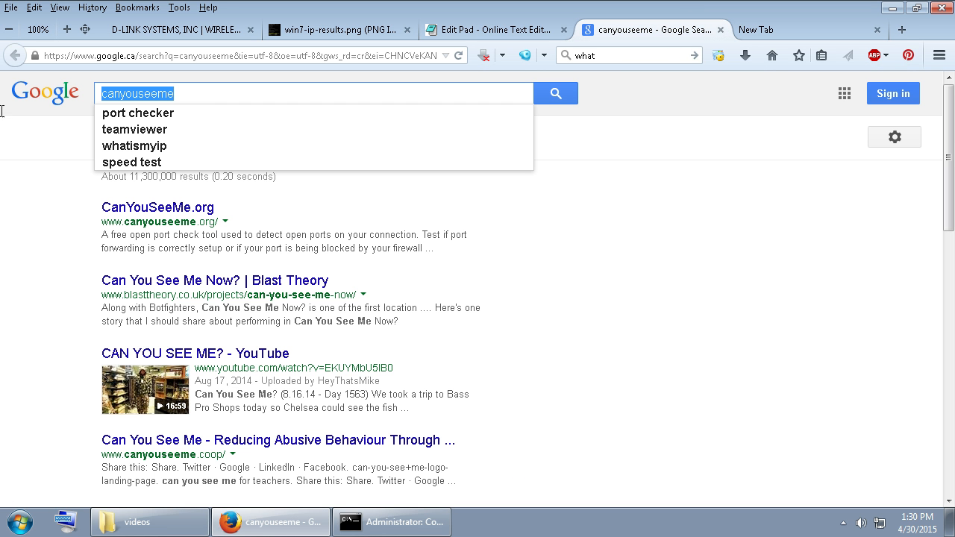
text(open )
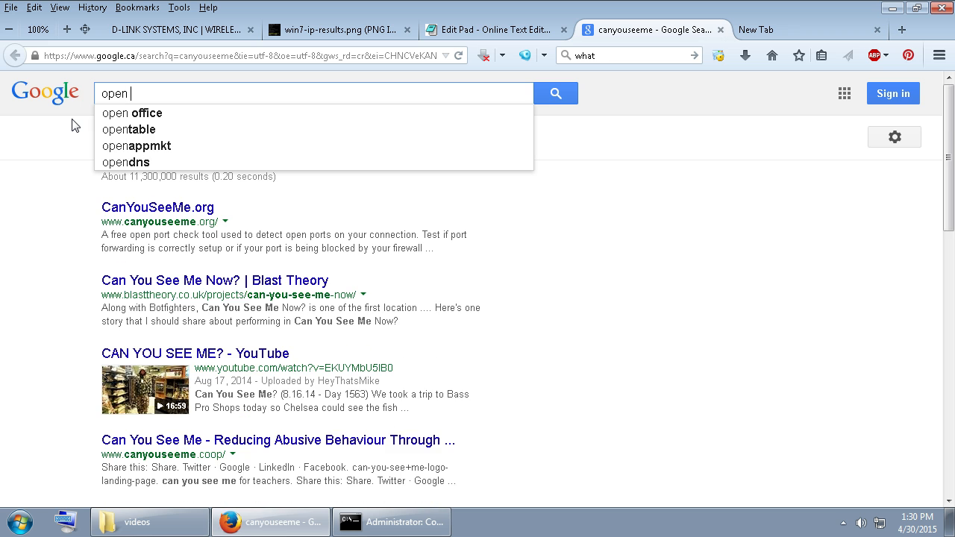
text(port)
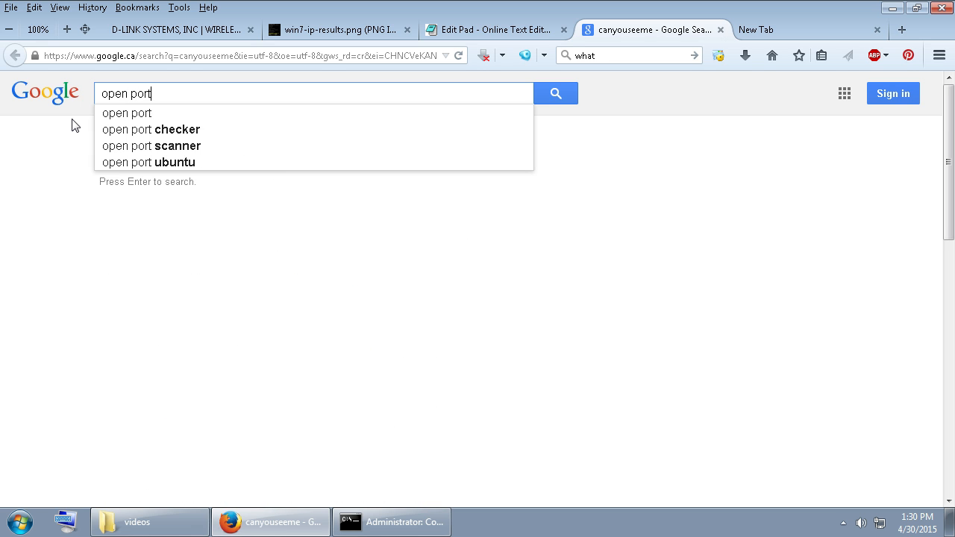
text( program)
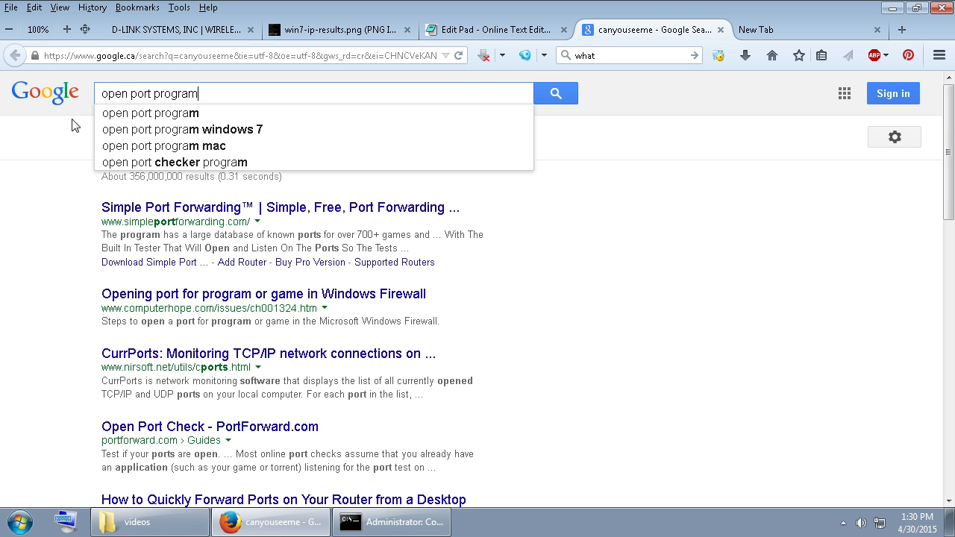
key(Return)
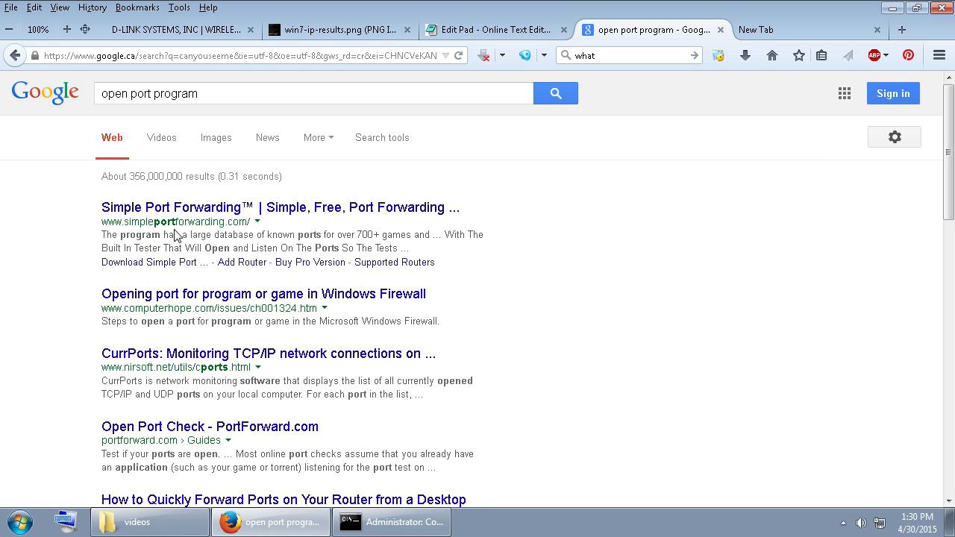
drag(118, 234, 465, 239)
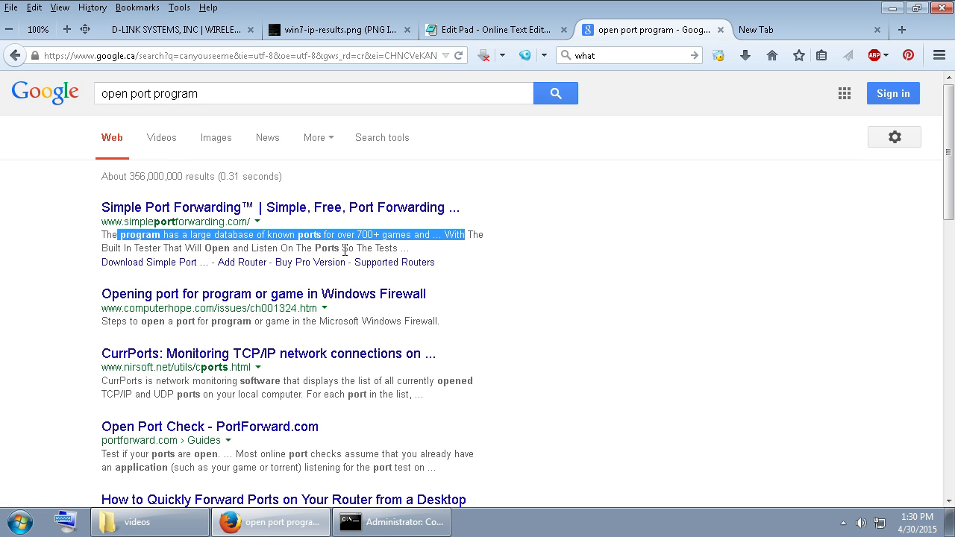
click(429, 250)
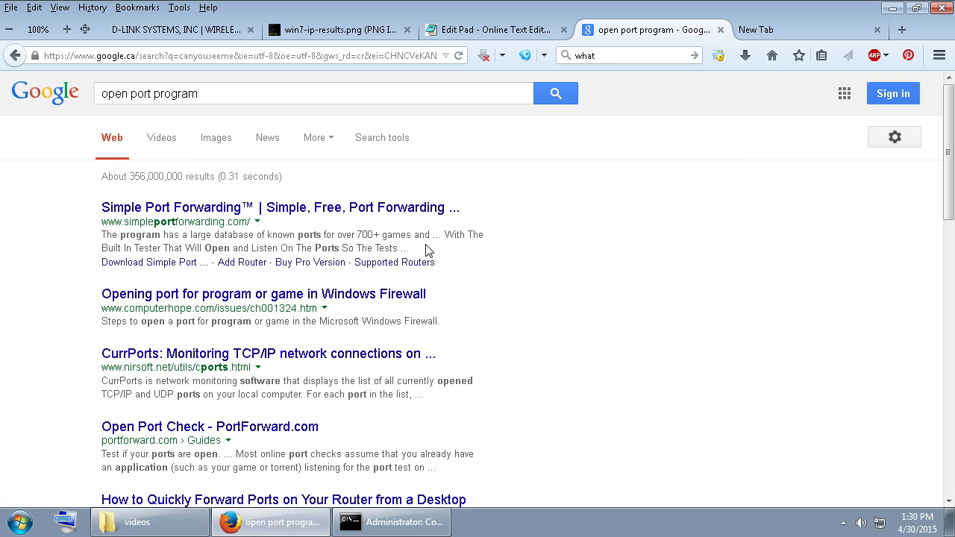
Step: Review the router's minecraft rule, the Edit Pad notes on local and router IP, and the sample ipconfig image
click(341, 30)
click(163, 31)
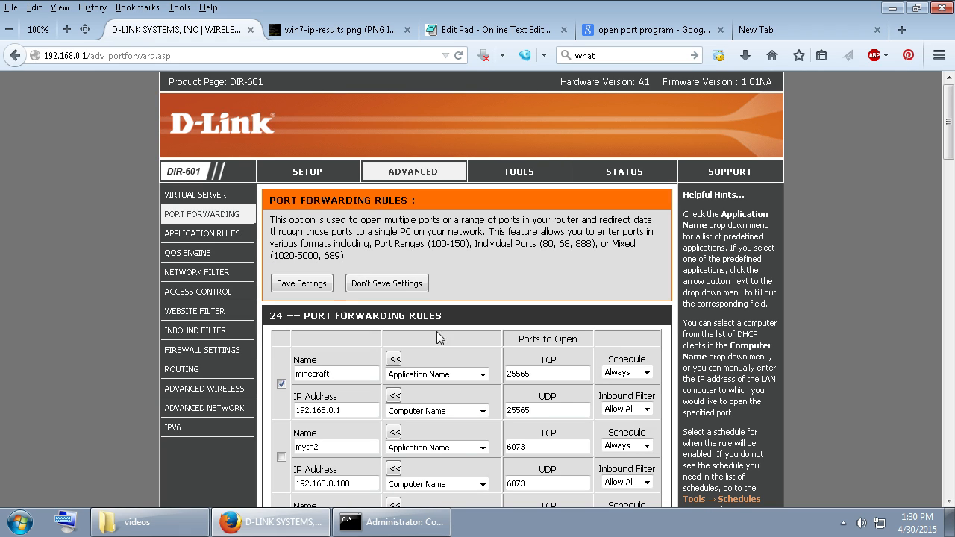
click(765, 30)
click(493, 30)
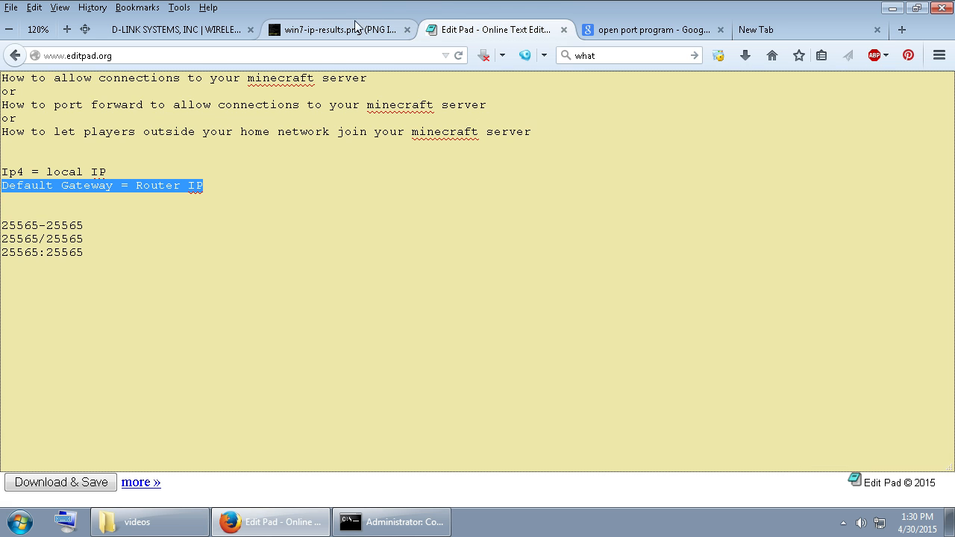
click(298, 29)
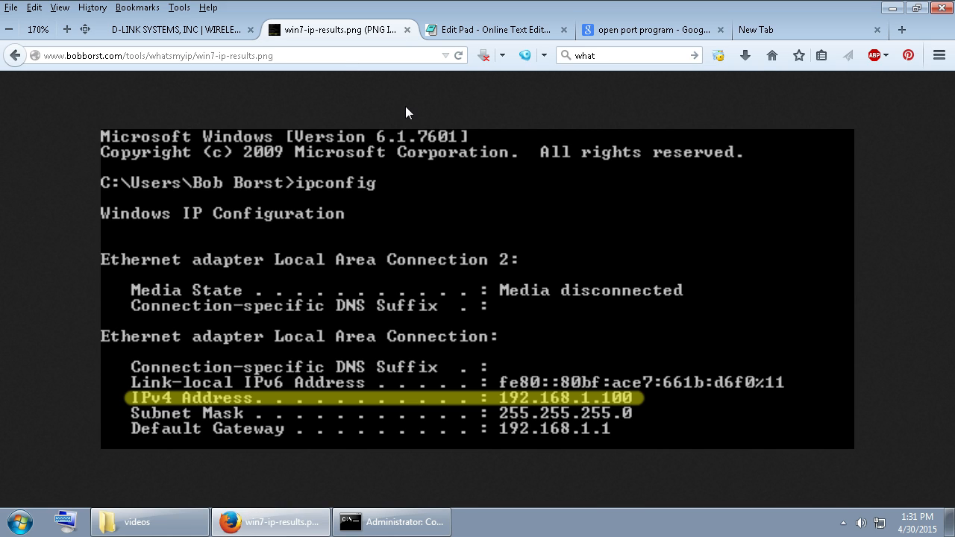